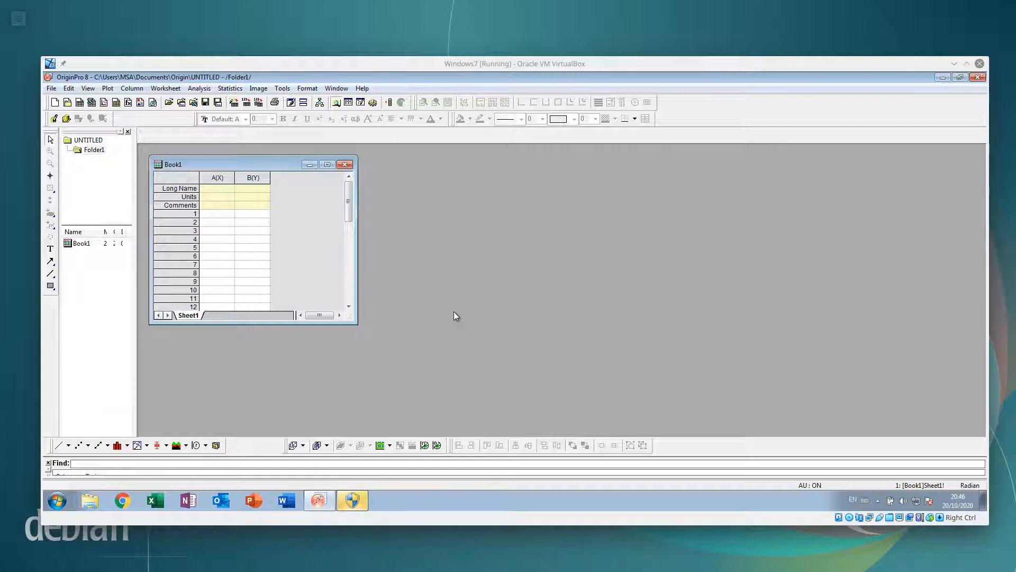
Create a new matrix and enlarge its window so more rows and columns fit
{"action": "left_click", "coordinate": [114, 107]}
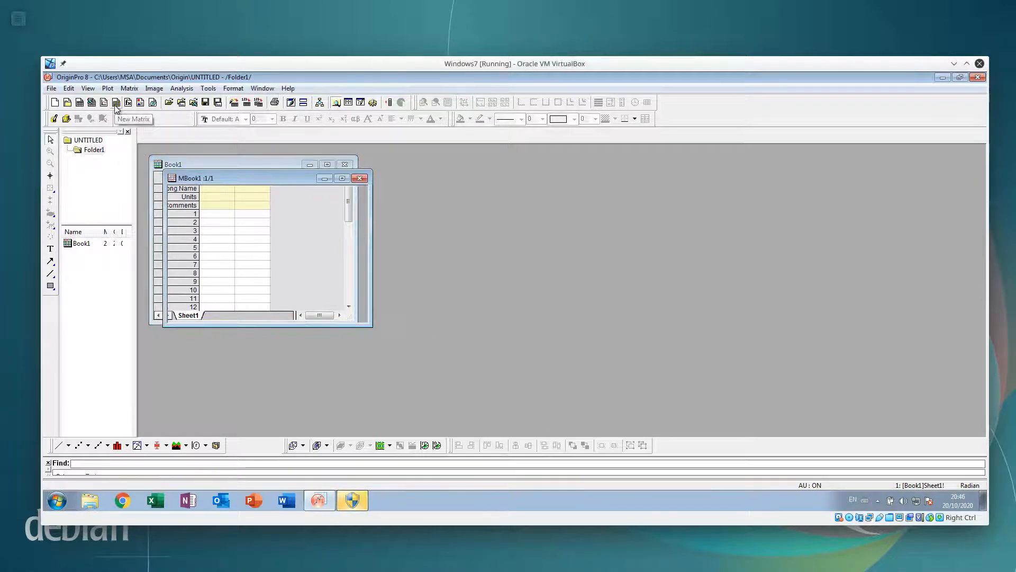
{"action": "left_click_drag", "start_coordinate": [302, 183], "coordinate": [311, 177]}
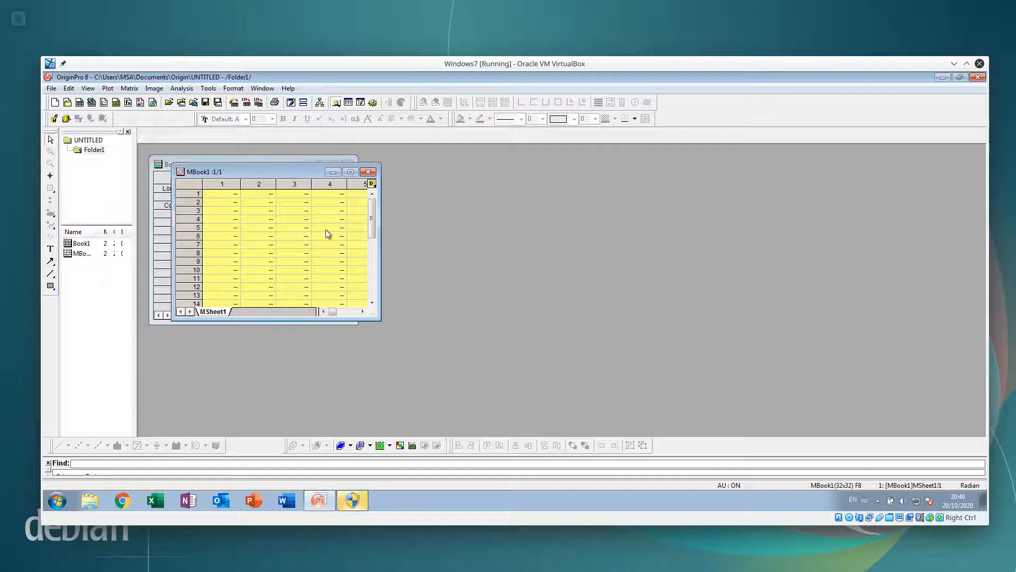
{"action": "left_click_drag", "start_coordinate": [379, 321], "coordinate": [575, 405]}
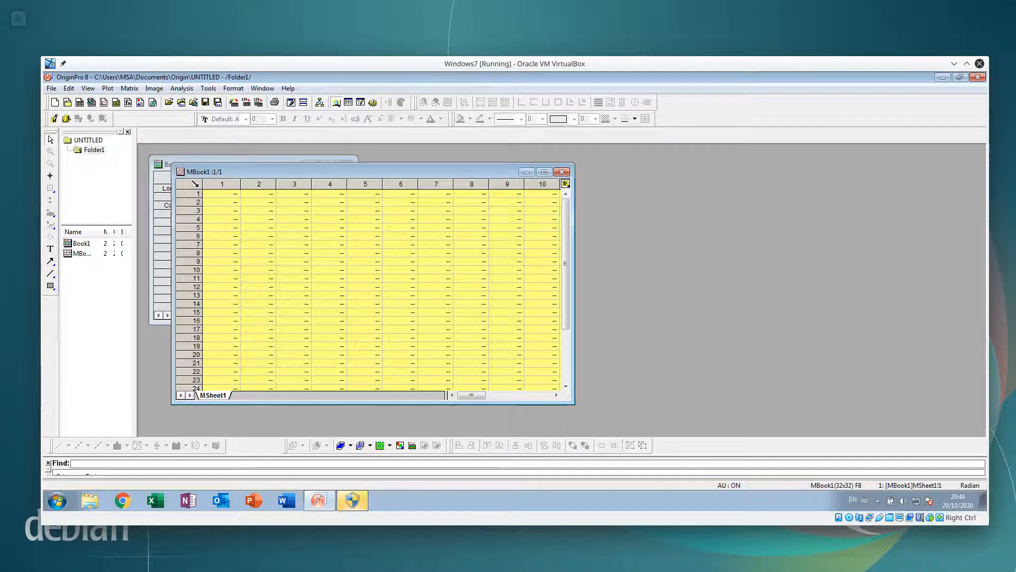
Set the dimensions of the whole matrix to 101 columns and 101 rows
{"action": "left_click", "coordinate": [195, 184]}
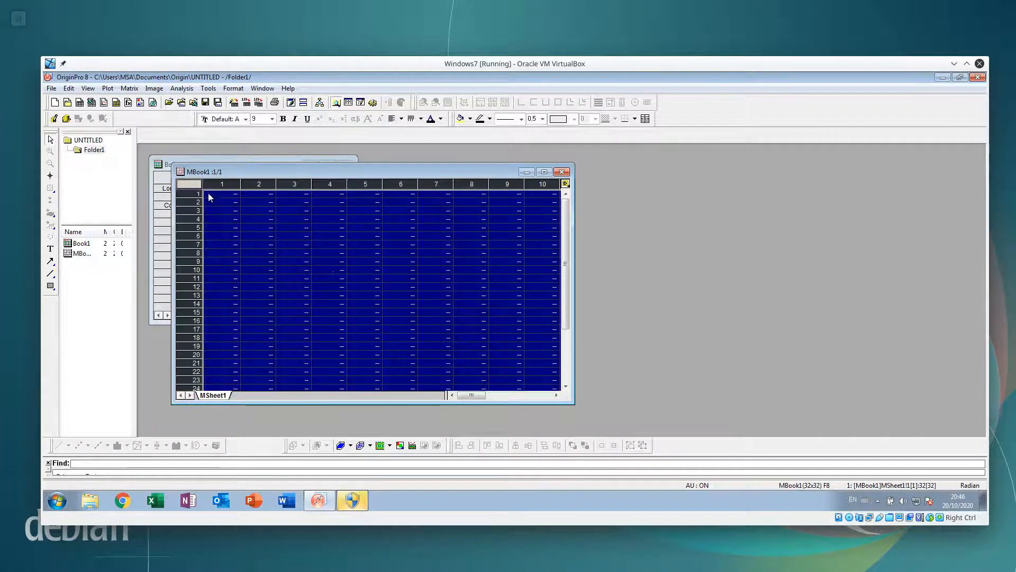
{"action": "right_click", "coordinate": [335, 265]}
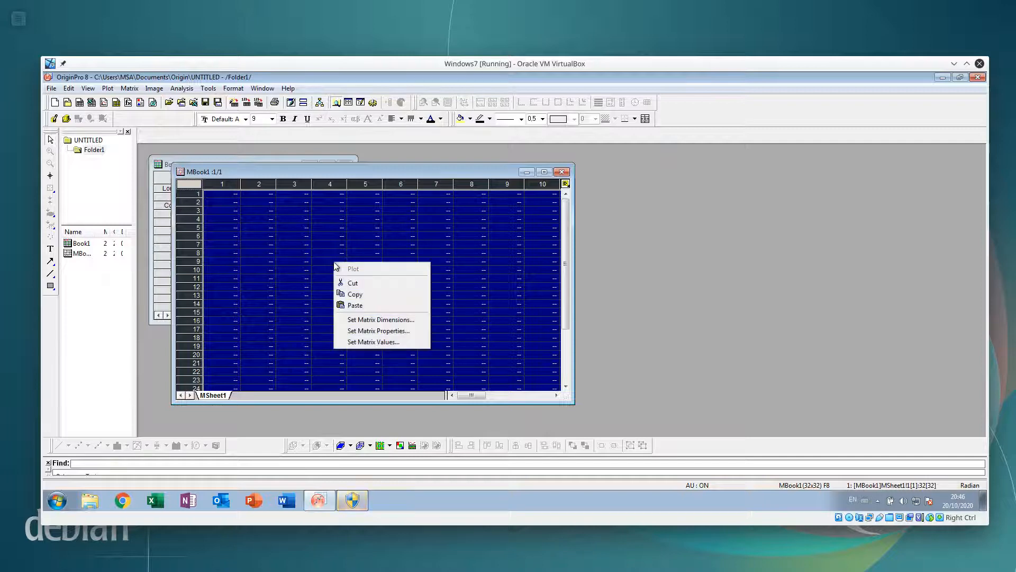
{"action": "left_click", "coordinate": [395, 319]}
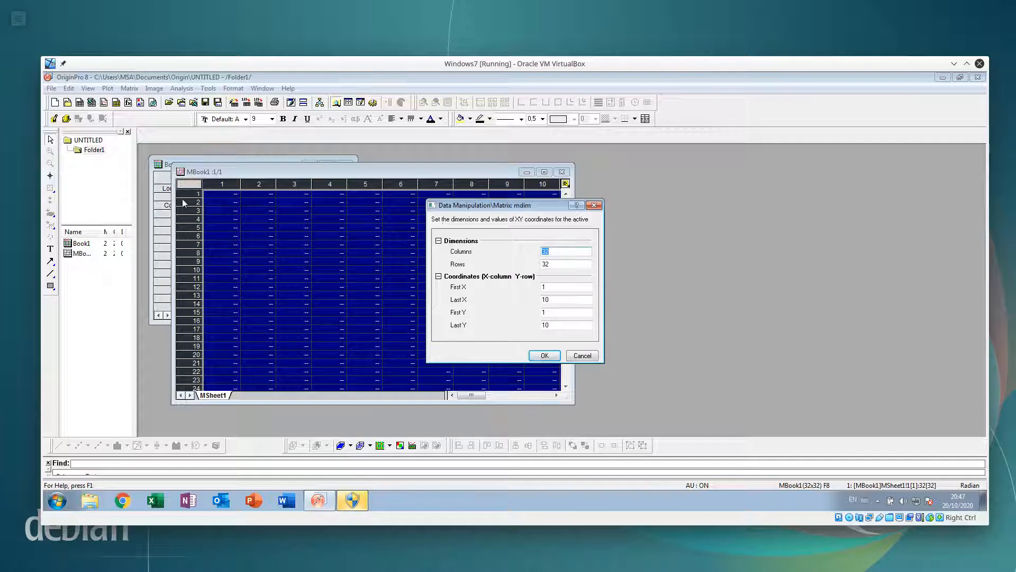
{"action": "left_click", "coordinate": [572, 252]}
{"action": "key", "text": "Tab"}
{"action": "type", "text": "101"}
Set the matrix's first X and first Y coordinates to 0, keep both last coordinates at 10, and apply the dimensions
{"action": "double_click", "coordinate": [576, 287]}
{"action": "key", "text": "BackSpace"}
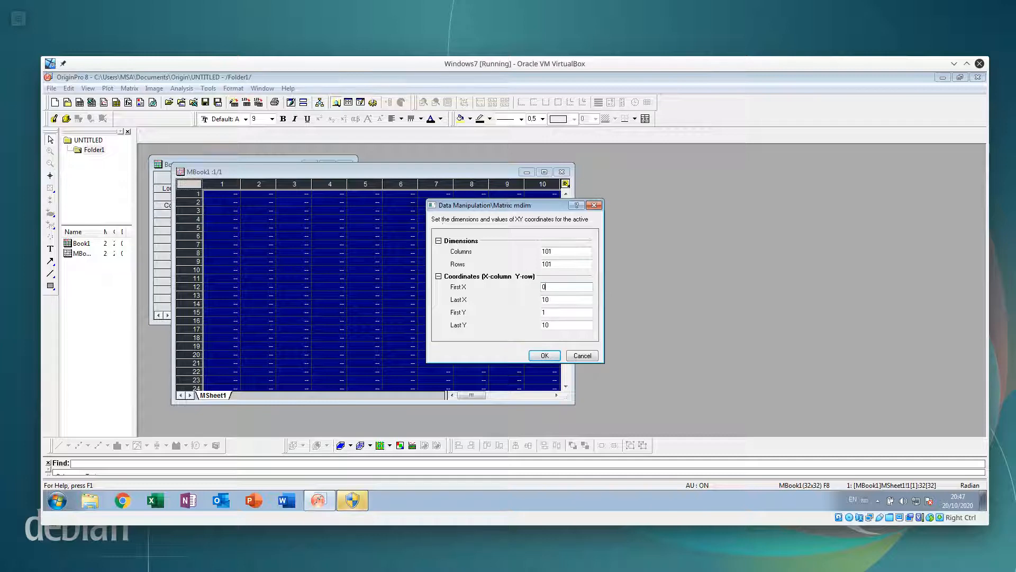
{"action": "key", "text": "Tab"}
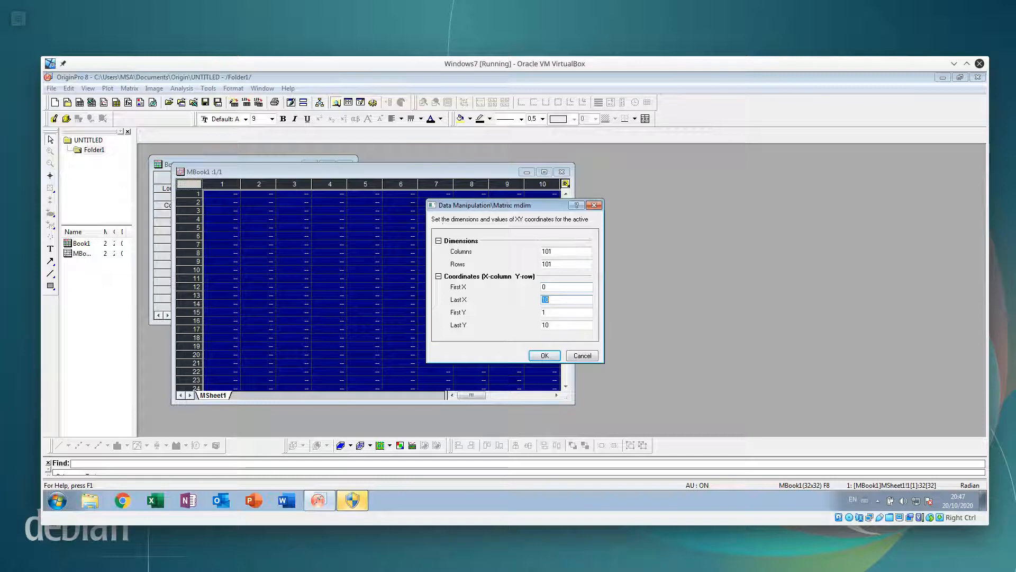
{"action": "key", "text": "Tab"}
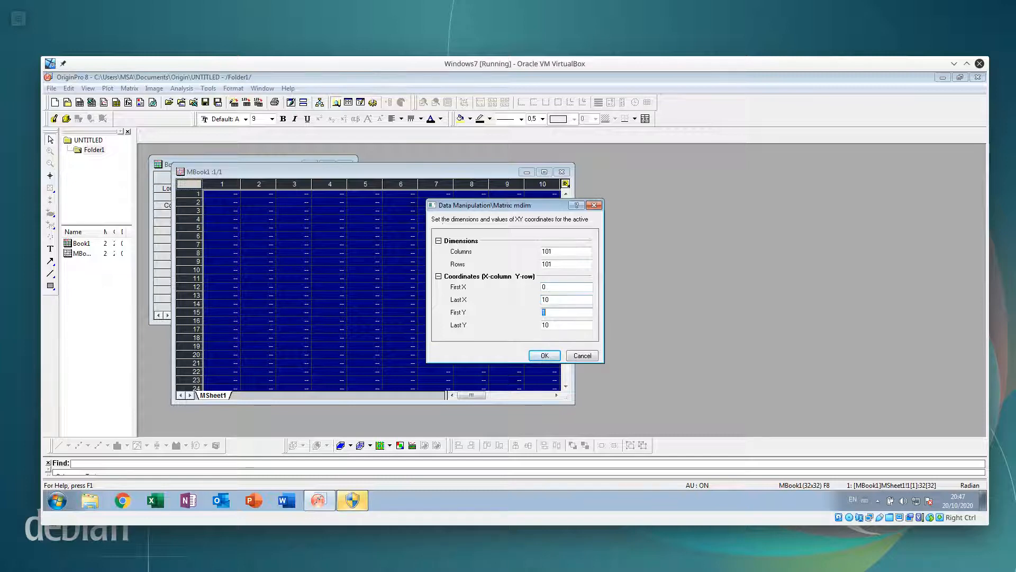
{"action": "type", "text": "0"}
{"action": "key", "text": "Tab"}
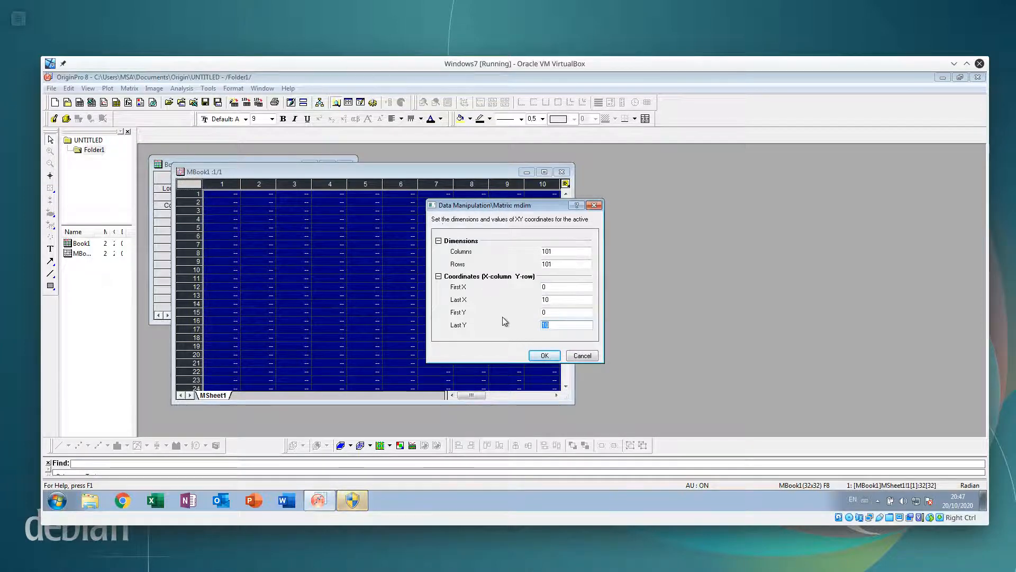
{"action": "left_click", "coordinate": [554, 355]}
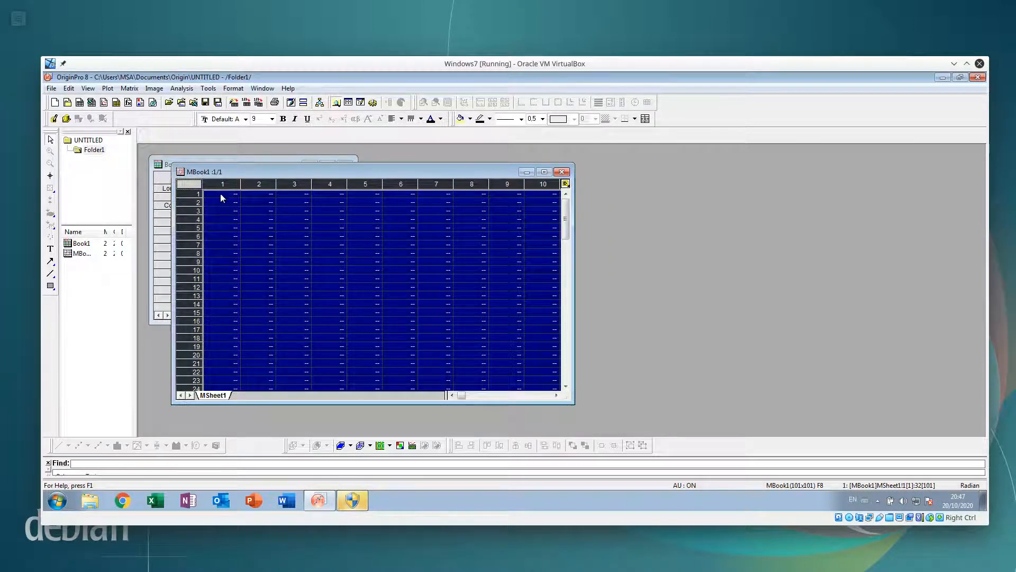
Fill the matrix cells with values from the formula i*sin(x) - j*cos(y)
{"action": "right_click", "coordinate": [247, 207]}
{"action": "left_click", "coordinate": [300, 288]}
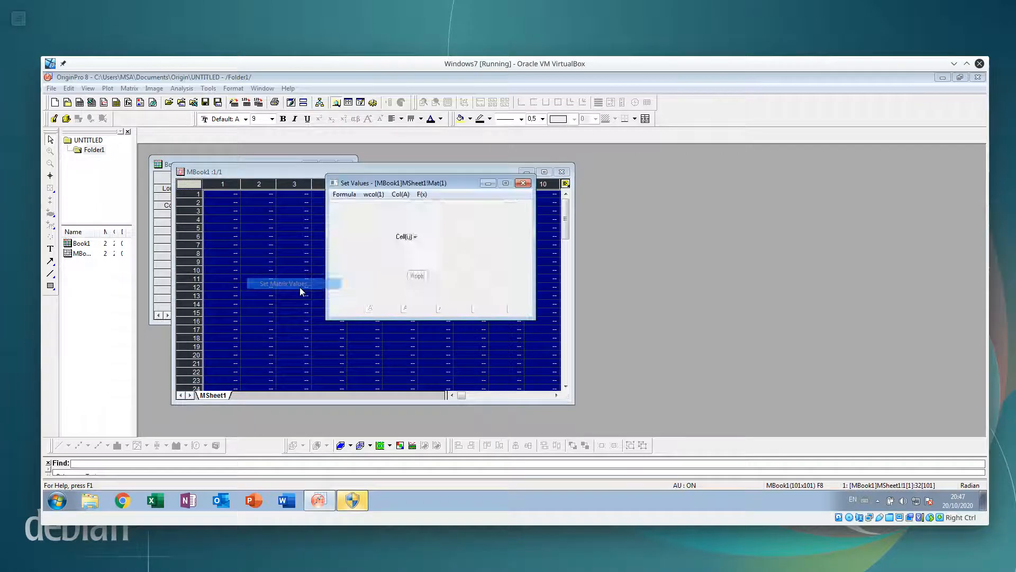
{"action": "type", "text": "i*"}
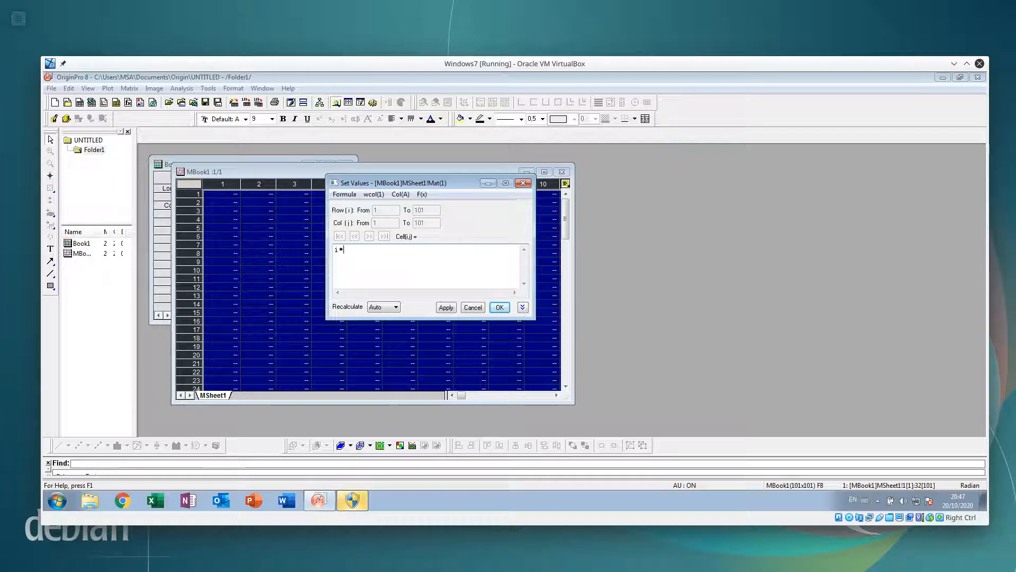
{"action": "type", "text": "sin(x)-"}
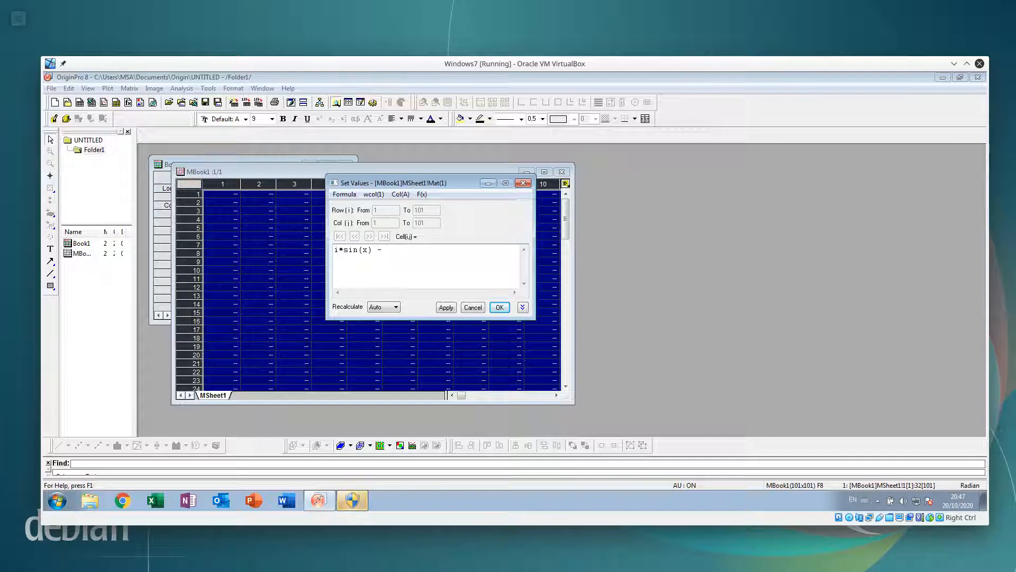
{"action": "key", "text": "BackSpace"}
{"action": "type", "text": "j*cos(y)"}
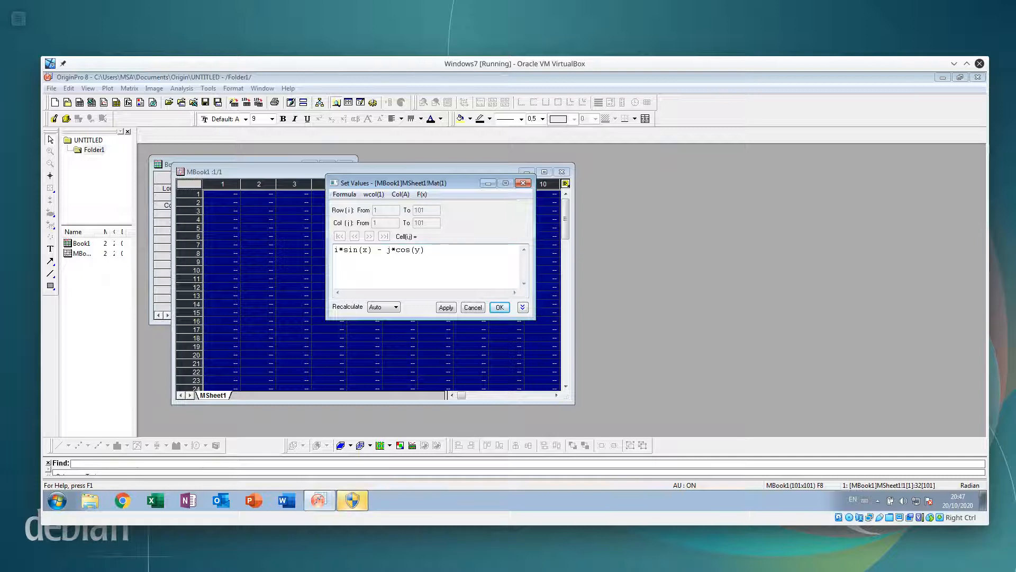
{"action": "left_click", "coordinate": [501, 308]}
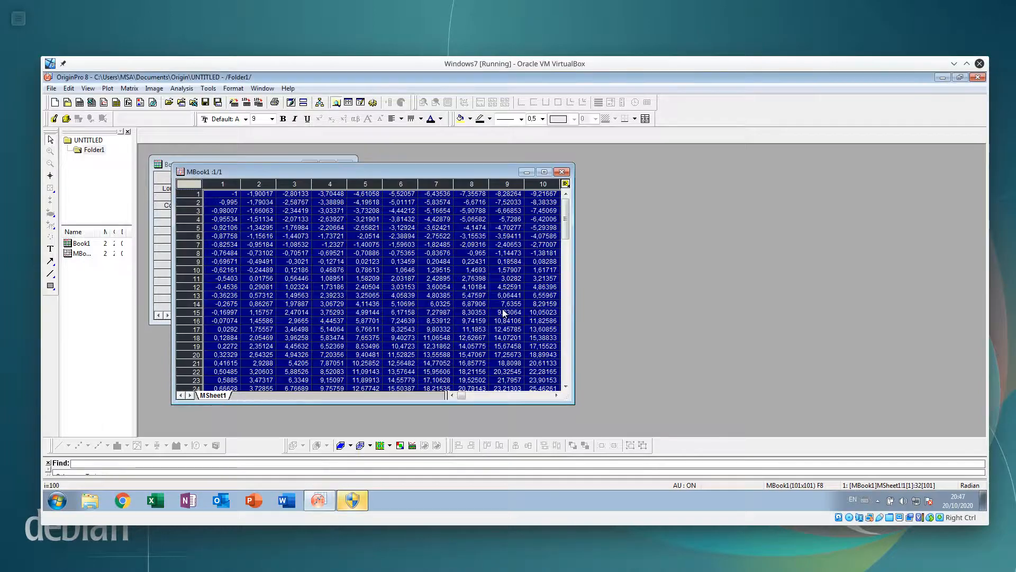
Widen the matrix window and show X/Y coordinates instead of column and row numbers, checking both axes to their ends
{"action": "left_click_drag", "start_coordinate": [574, 403], "coordinate": [682, 422]}
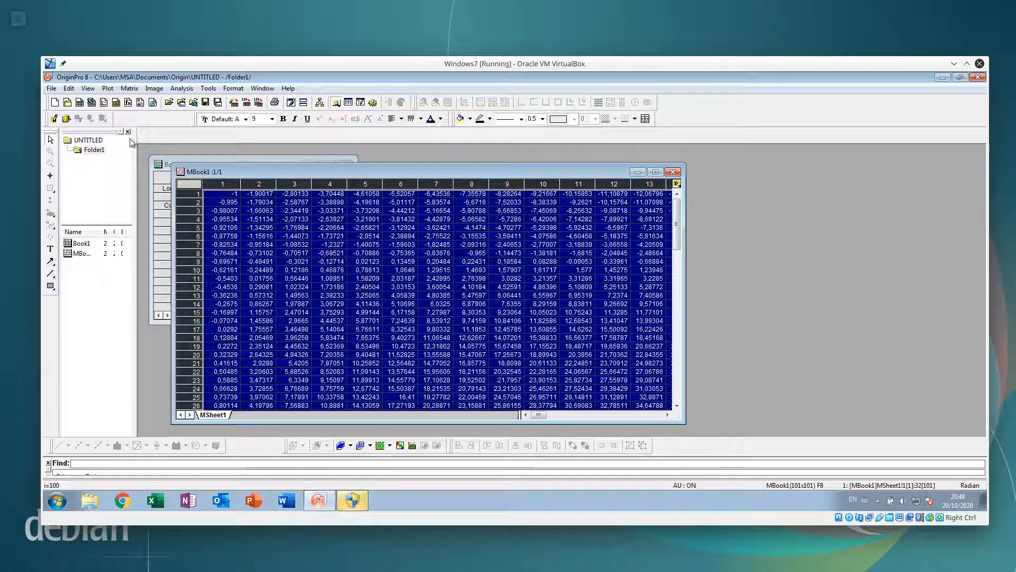
{"action": "left_click", "coordinate": [88, 88]}
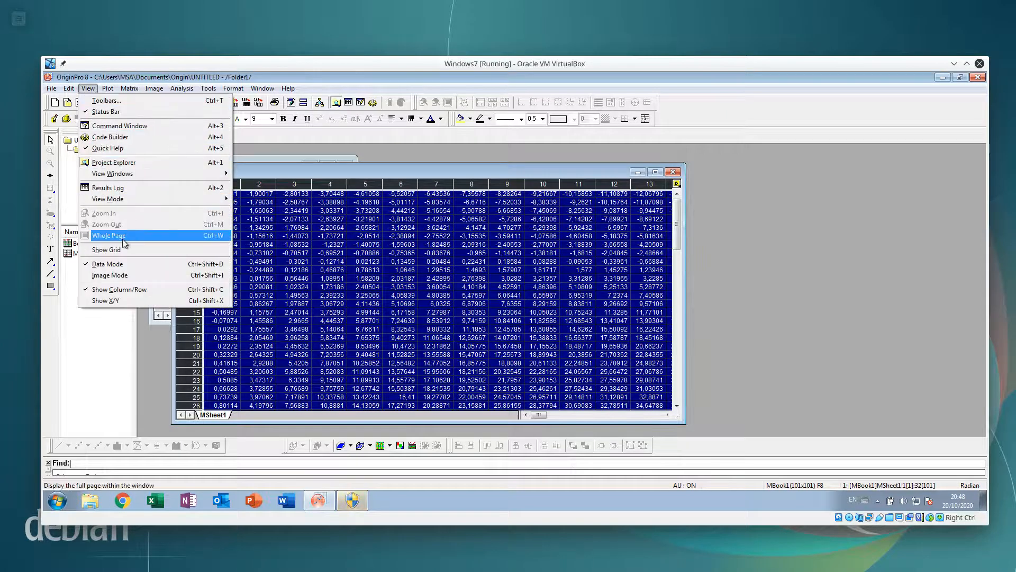
{"action": "left_click", "coordinate": [129, 300]}
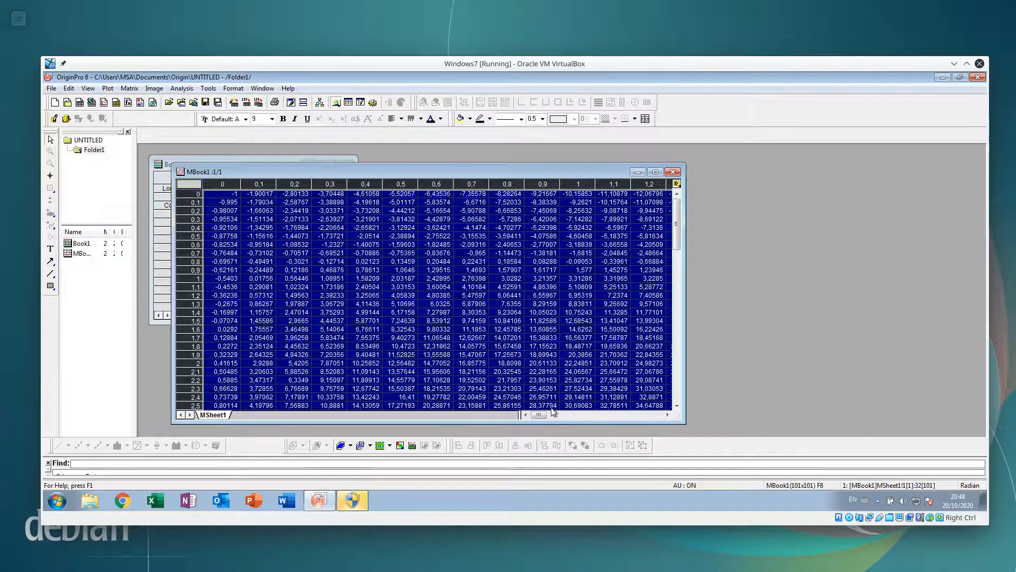
{"action": "left_click_drag", "start_coordinate": [539, 415], "coordinate": [658, 416]}
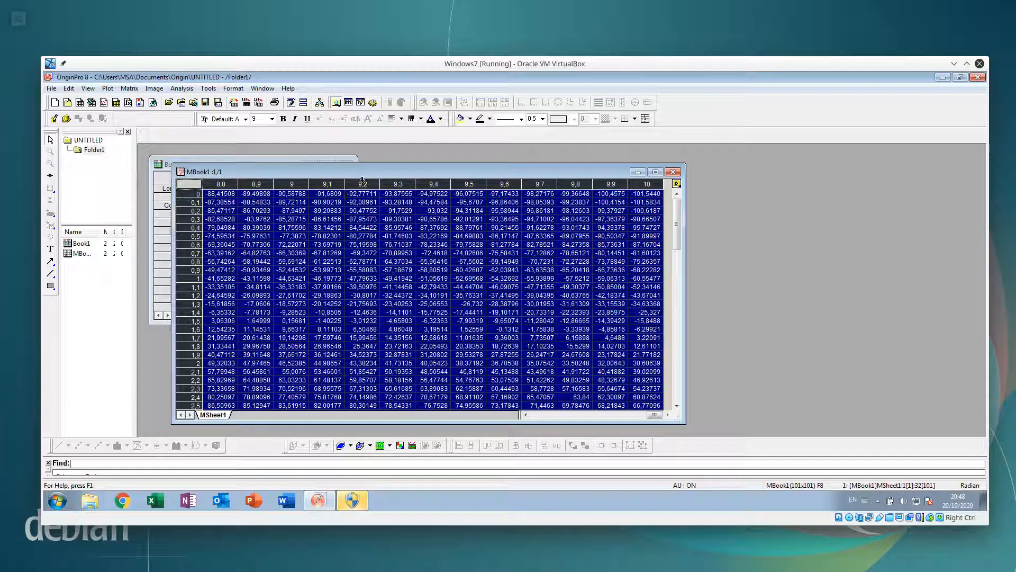
{"action": "left_click_drag", "start_coordinate": [655, 415], "coordinate": [525, 425]}
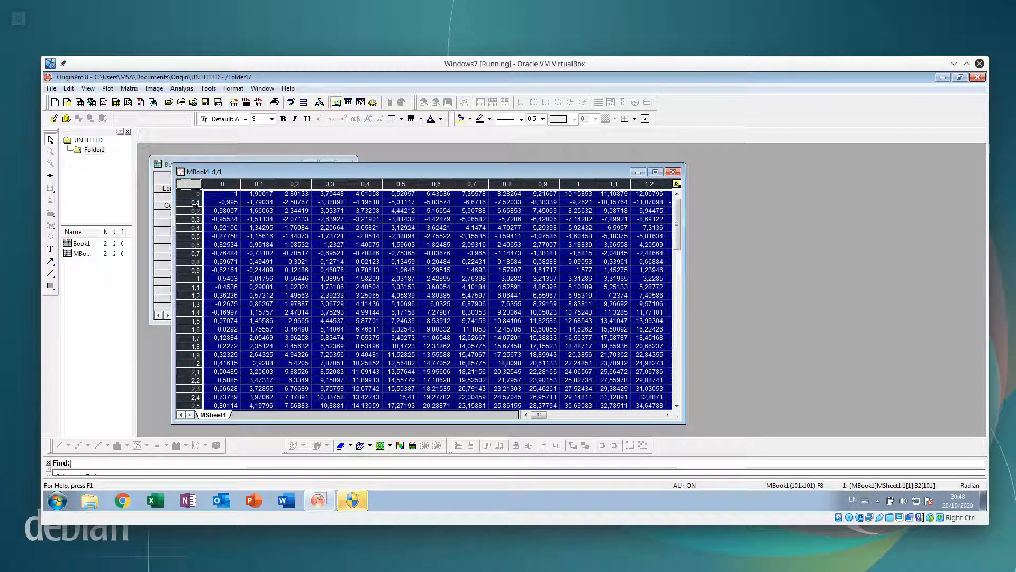
{"action": "left_click_drag", "start_coordinate": [679, 217], "coordinate": [682, 387]}
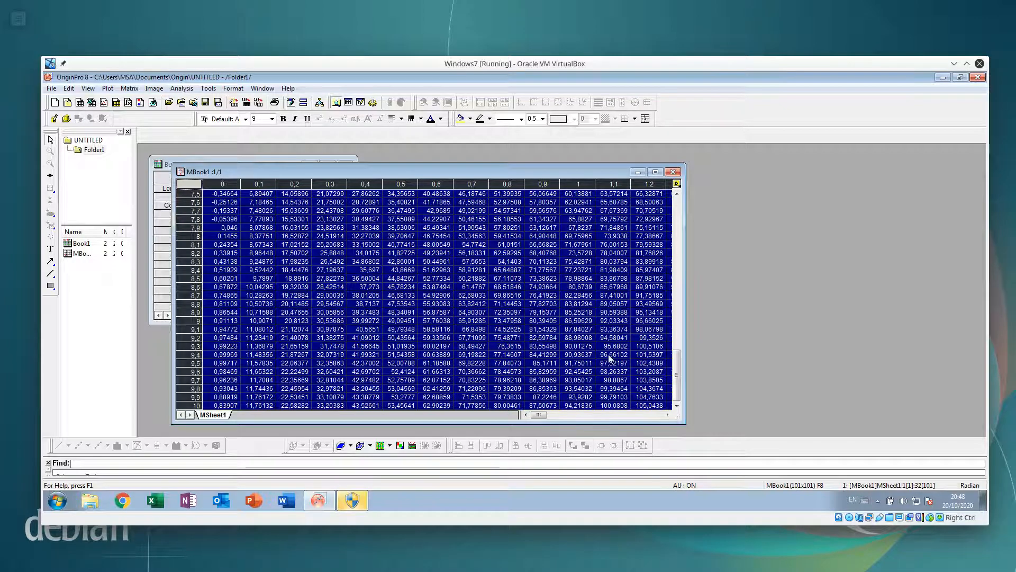
{"action": "left_click_drag", "start_coordinate": [675, 383], "coordinate": [695, 207]}
Plot the entire matrix as a Contour - Color Fill graph, dismiss the reminders, and enlarge the graph window
{"action": "left_click", "coordinate": [438, 286]}
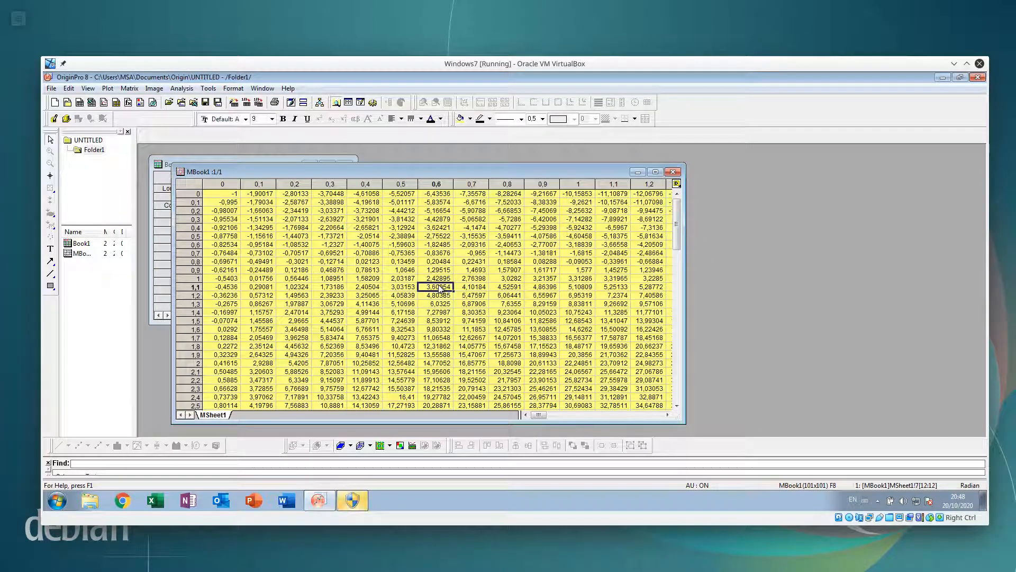
{"action": "key", "text": "ctrl+a"}
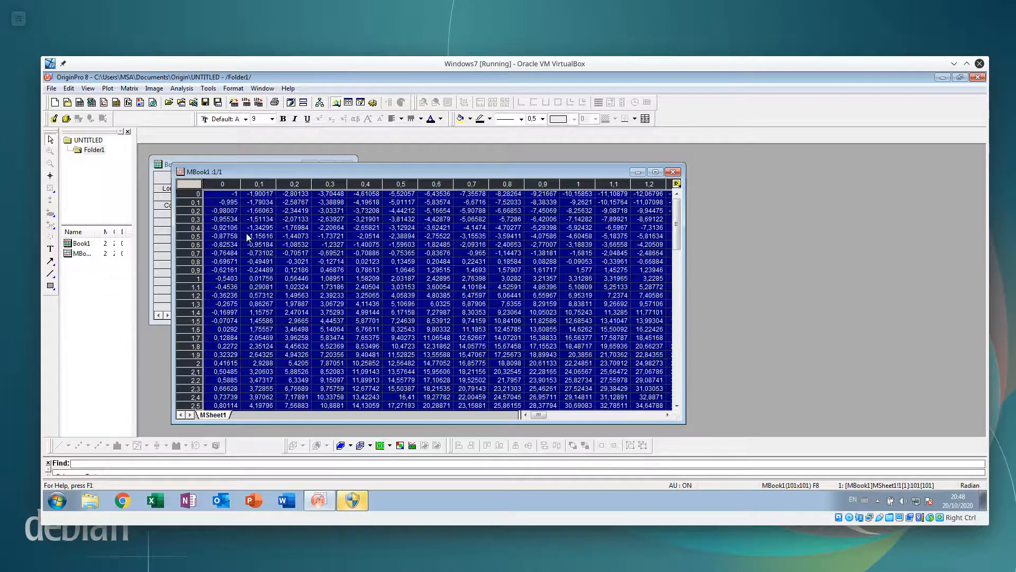
{"action": "left_click", "coordinate": [109, 89]}
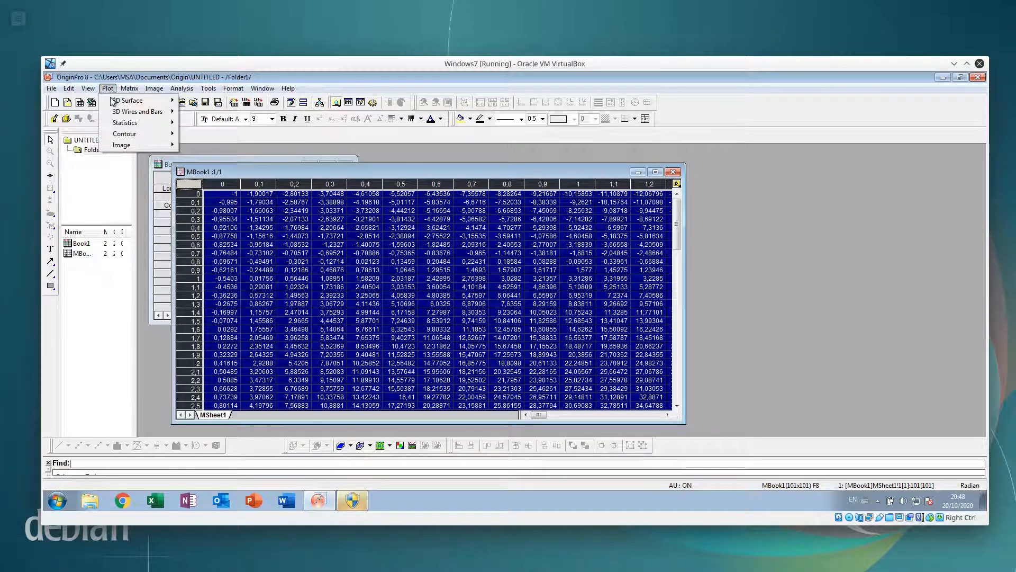
{"action": "mouse_move", "coordinate": [127, 136]}
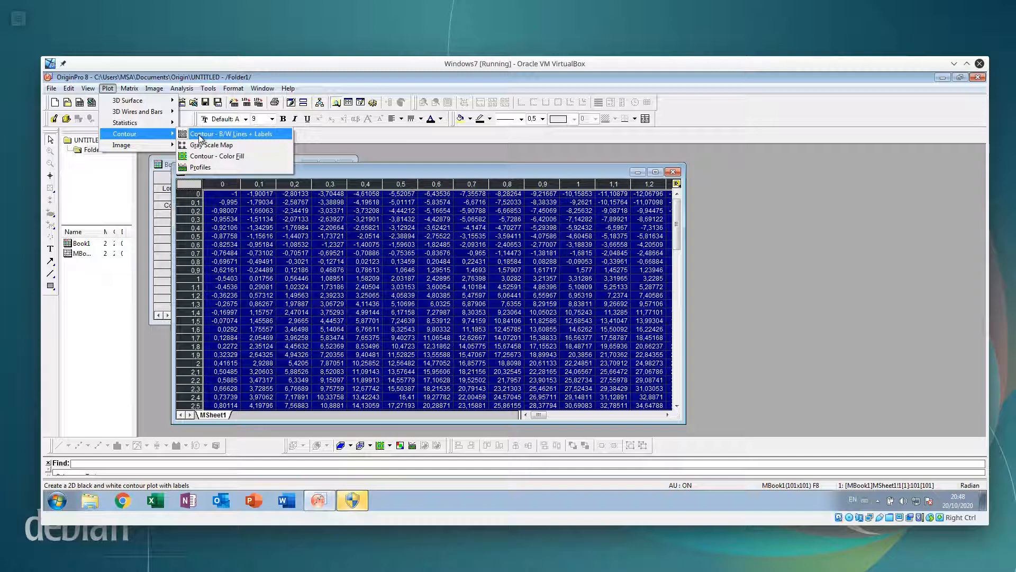
{"action": "left_click", "coordinate": [214, 156]}
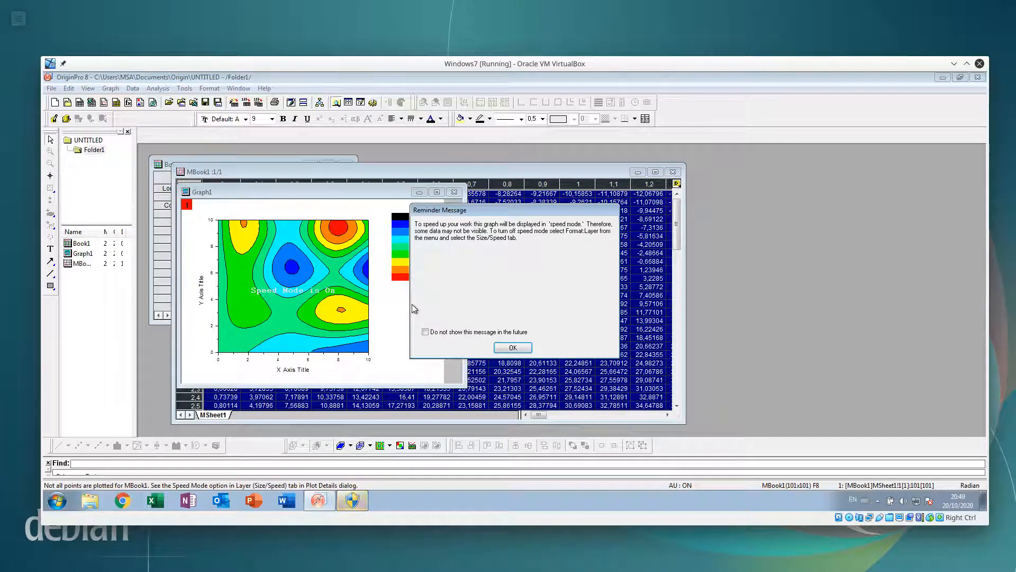
{"action": "left_click", "coordinate": [511, 348]}
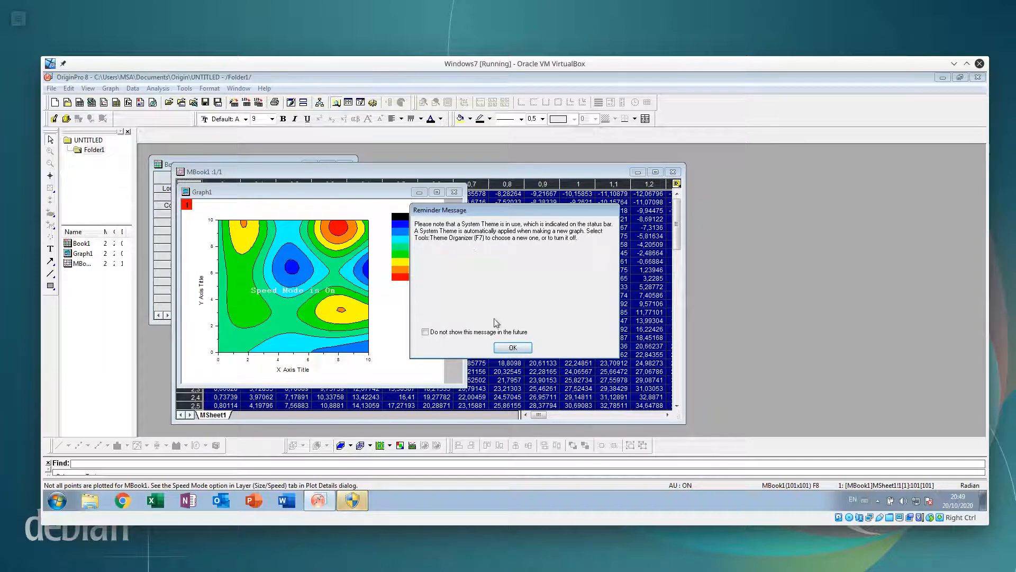
{"action": "left_click", "coordinate": [513, 348]}
{"action": "left_click_drag", "start_coordinate": [379, 197], "coordinate": [376, 175]}
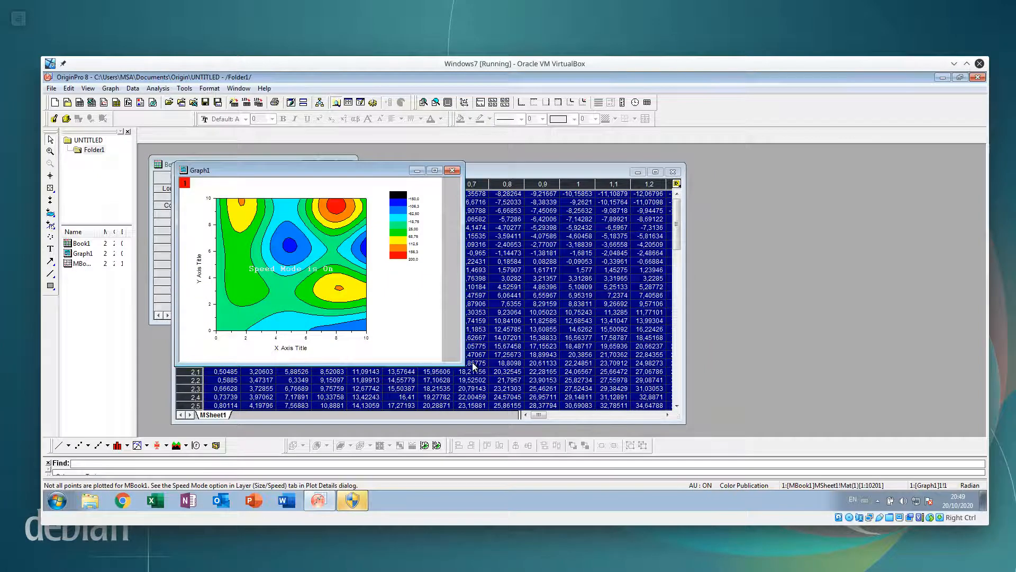
{"action": "left_click_drag", "start_coordinate": [464, 364], "coordinate": [649, 420]}
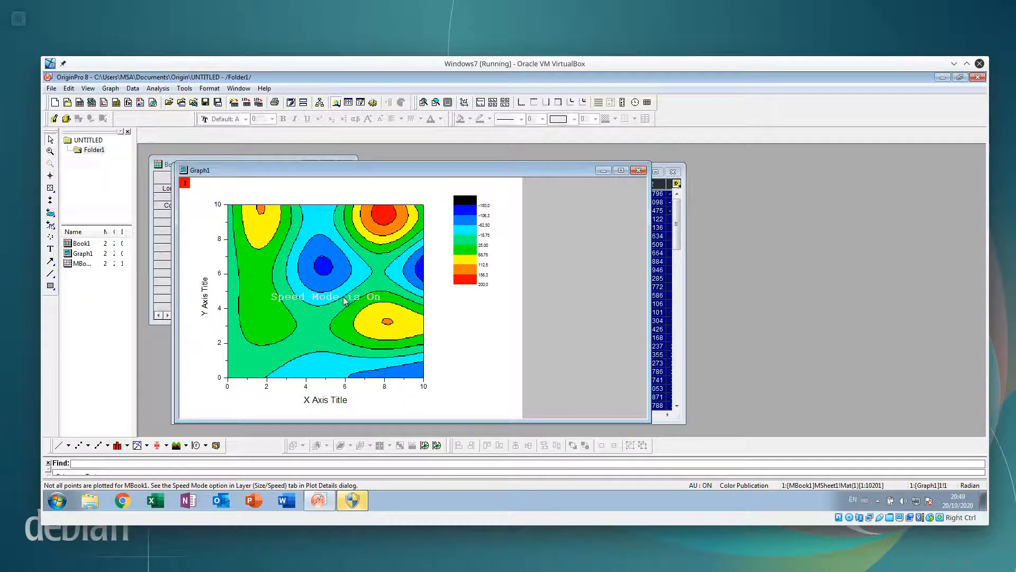
{"action": "right_click", "coordinate": [328, 254]}
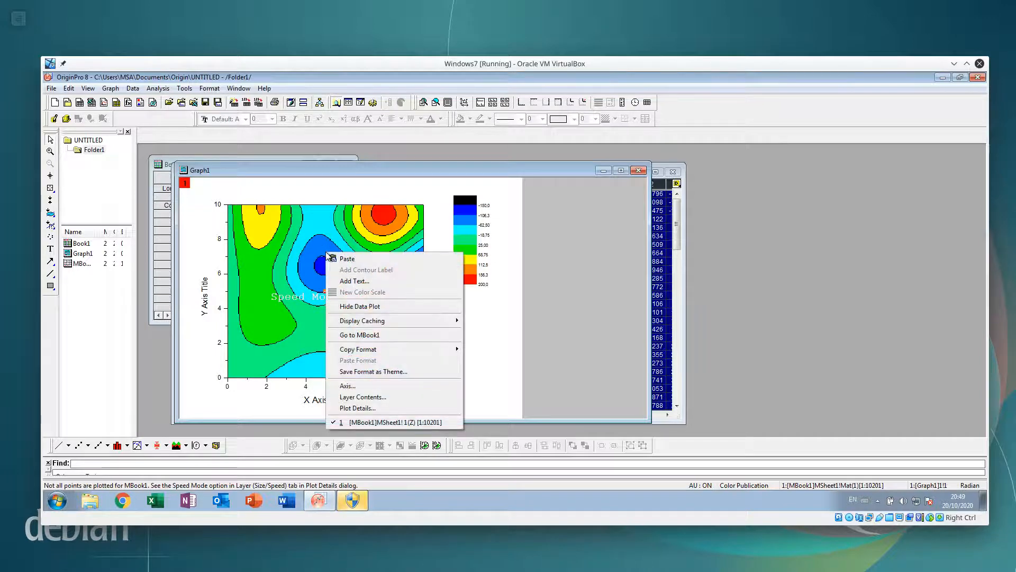
{"action": "left_click", "coordinate": [302, 265]}
{"action": "right_click", "coordinate": [303, 260]}
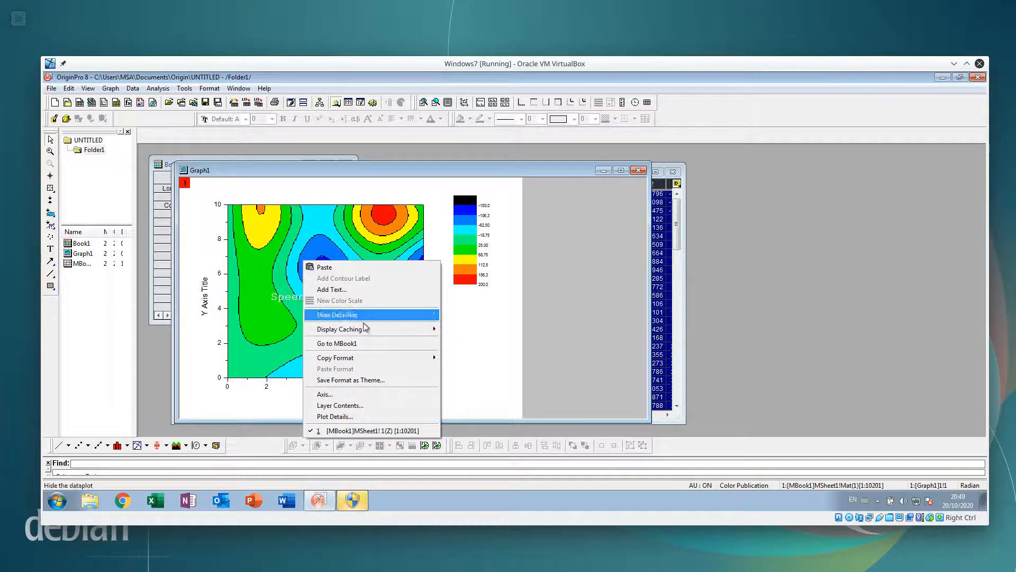
{"action": "mouse_move", "coordinate": [371, 329]}
{"action": "left_click", "coordinate": [458, 329]}
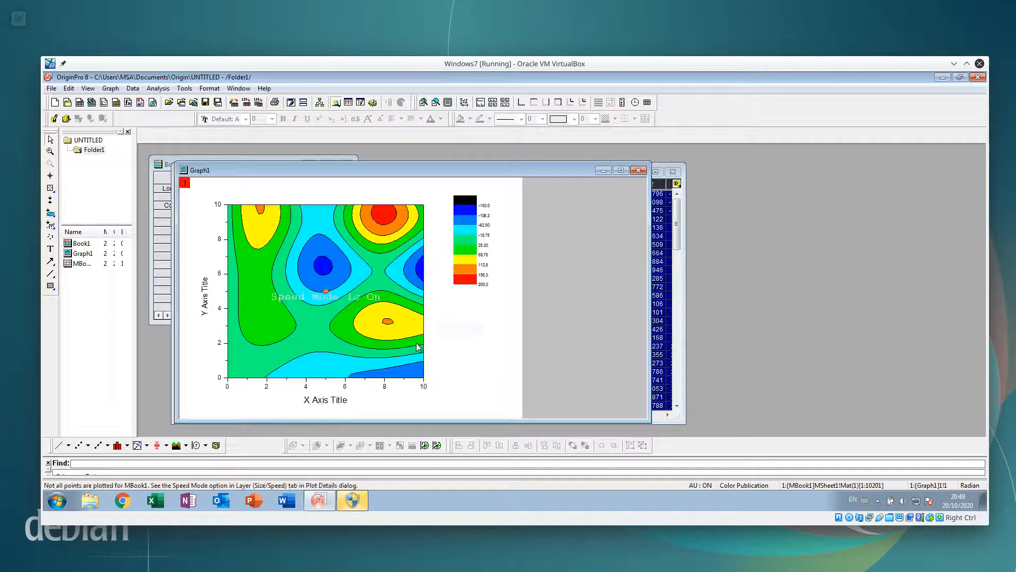
{"action": "right_click", "coordinate": [322, 303]}
Turn Speed Mode off for everything in the active graph page
{"action": "left_click", "coordinate": [89, 89]}
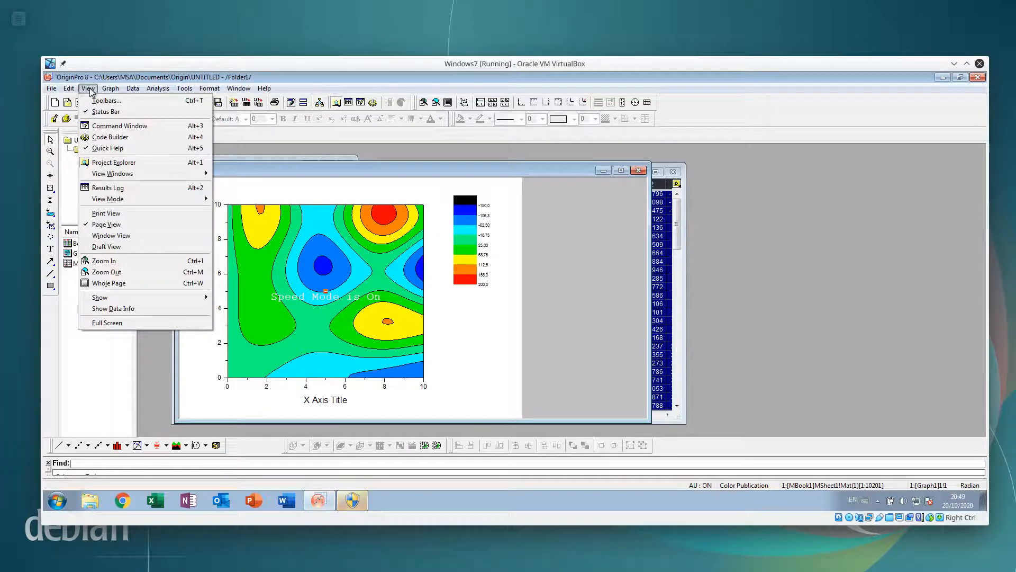
{"action": "mouse_move", "coordinate": [108, 90]}
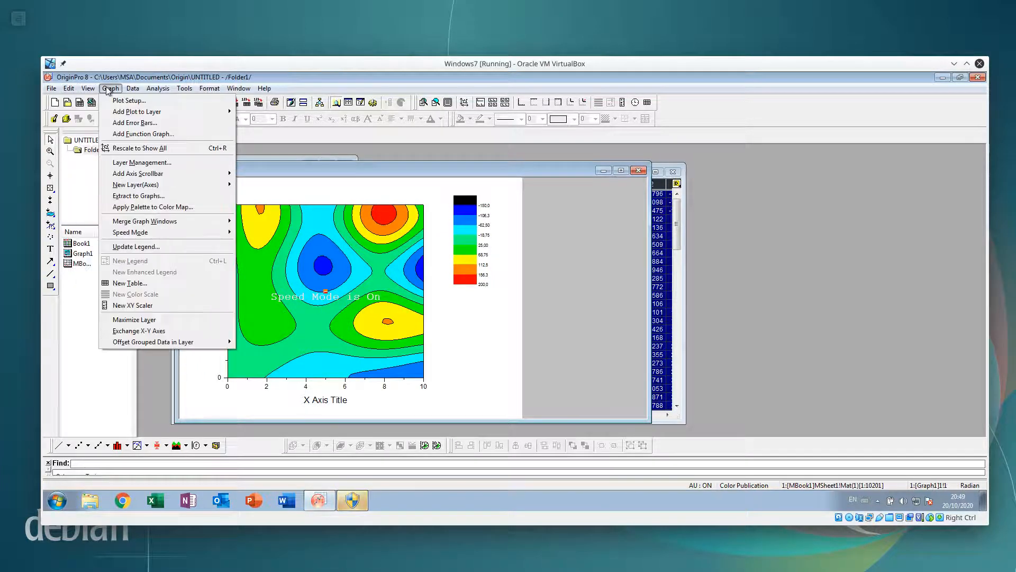
{"action": "mouse_move", "coordinate": [226, 233]}
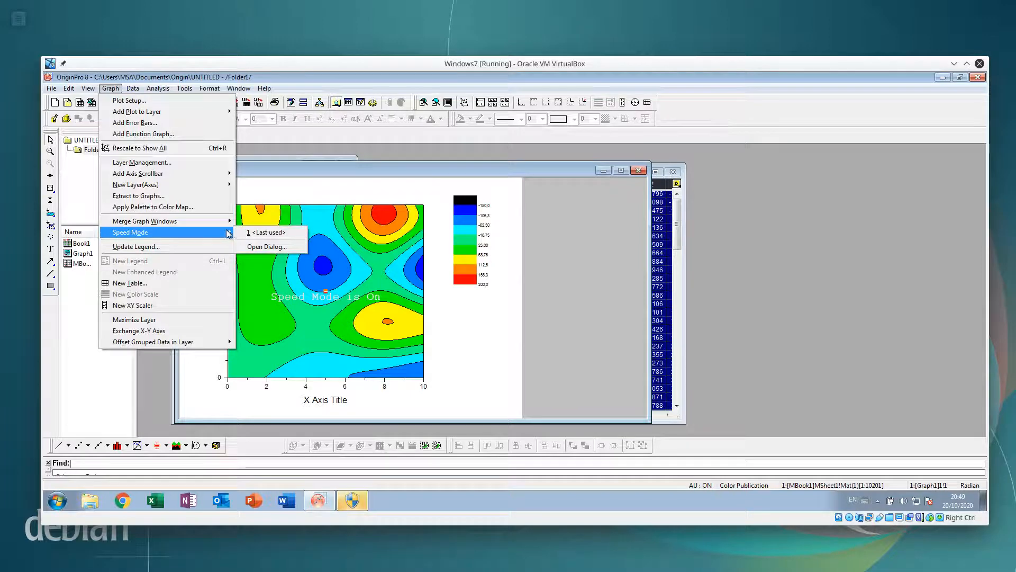
{"action": "left_click", "coordinate": [260, 247]}
{"action": "double_click", "coordinate": [349, 292]}
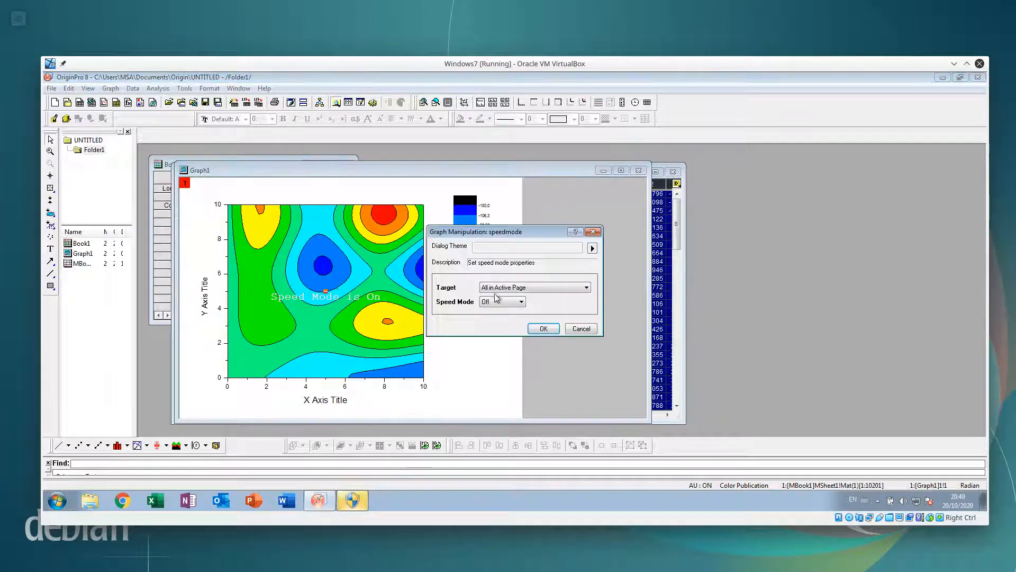
{"action": "left_click", "coordinate": [544, 329]}
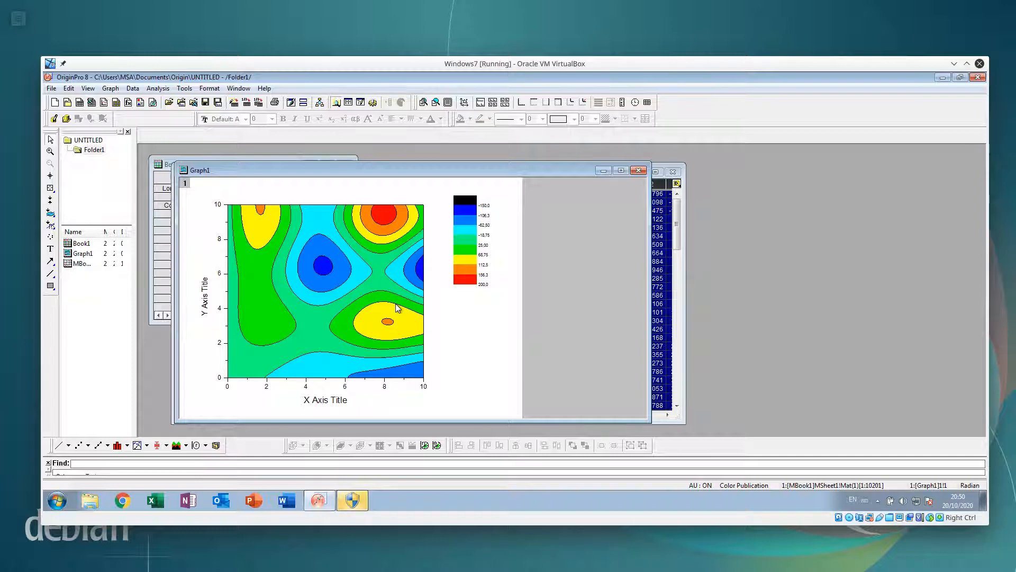
Set the contour level range to the data's automatically found minimum and maximum, apply it, and move Plot Details clear of the graph
{"action": "double_click", "coordinate": [316, 304]}
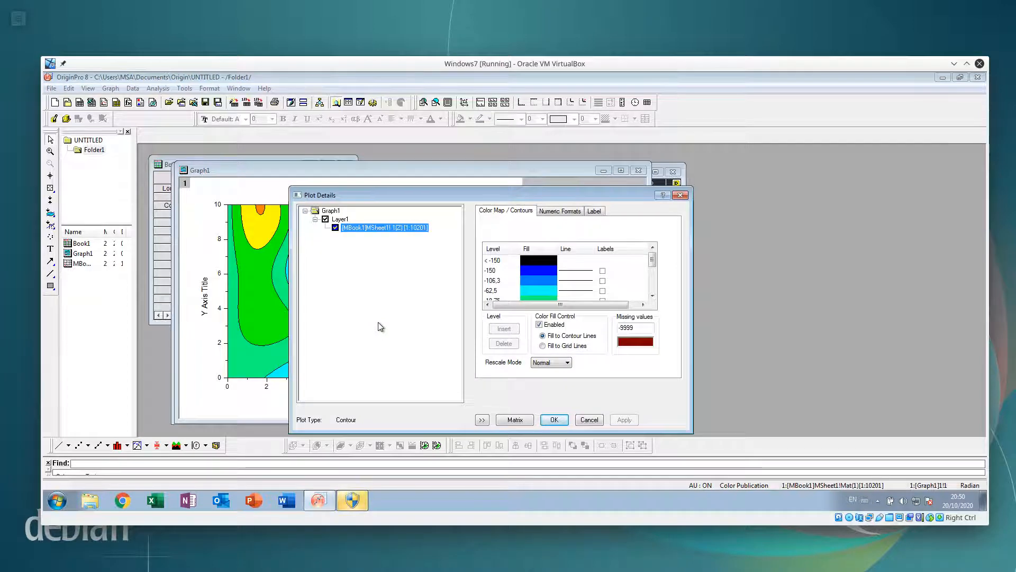
{"action": "left_click", "coordinate": [494, 250]}
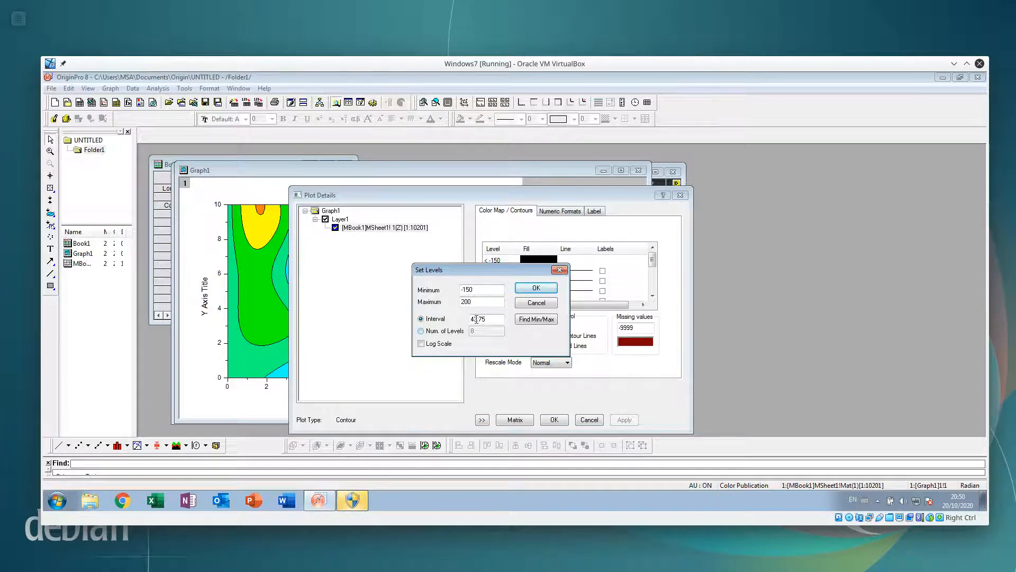
{"action": "left_click", "coordinate": [531, 319]}
{"action": "left_click_drag", "start_coordinate": [514, 271], "coordinate": [790, 251]}
{"action": "left_click", "coordinate": [811, 268]}
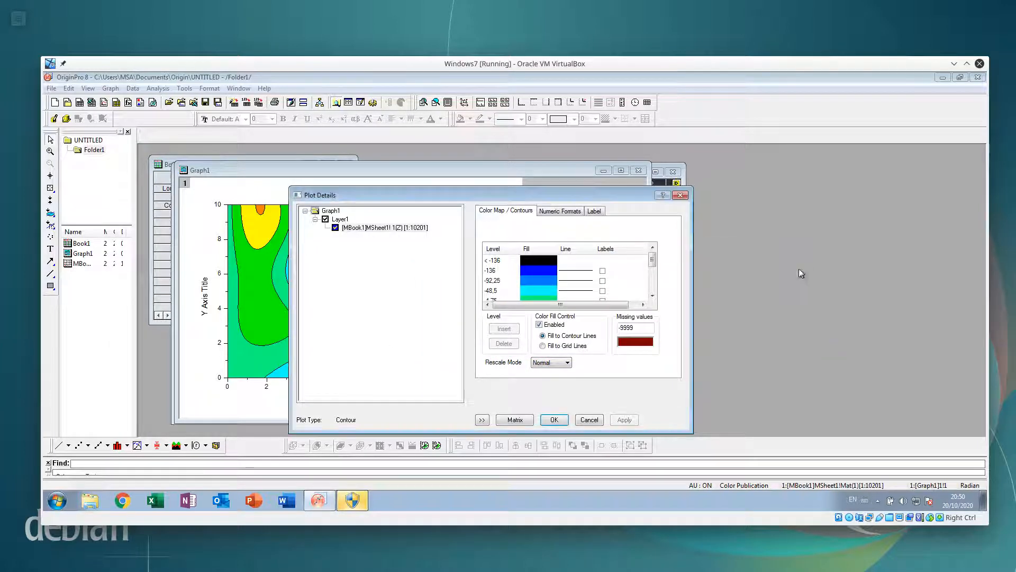
{"action": "left_click_drag", "start_coordinate": [498, 193], "coordinate": [730, 161]}
{"action": "left_click", "coordinate": [866, 387]}
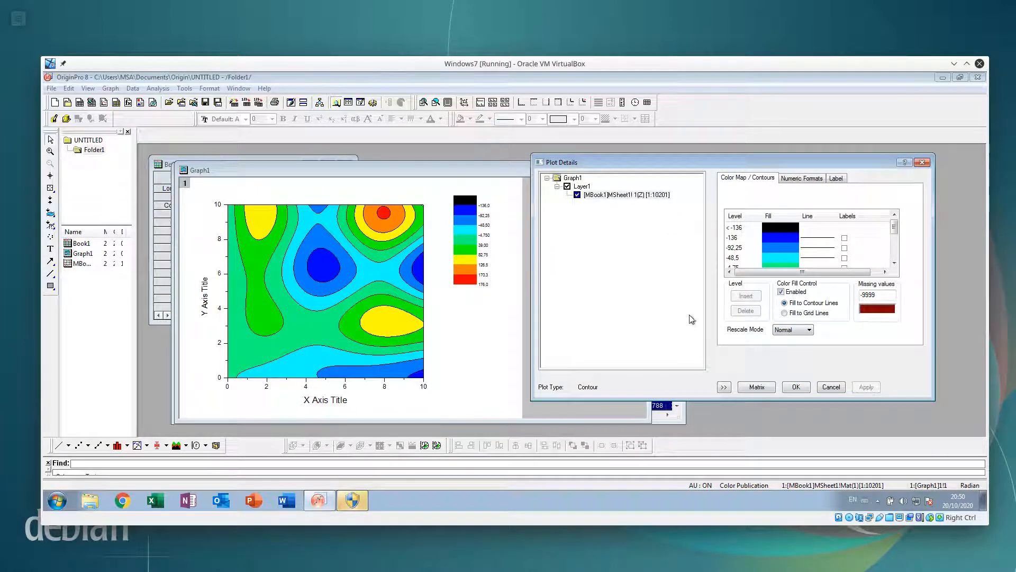
Define the contour levels by number of levels instead of interval, set the number to 2, and apply it to the graph
{"action": "left_click", "coordinate": [749, 217]}
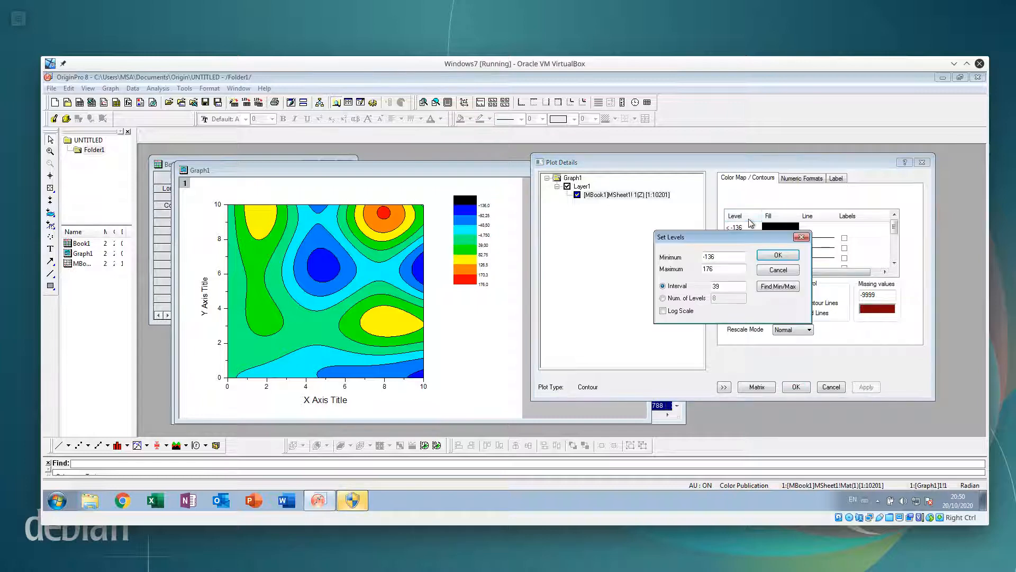
{"action": "left_click", "coordinate": [680, 302]}
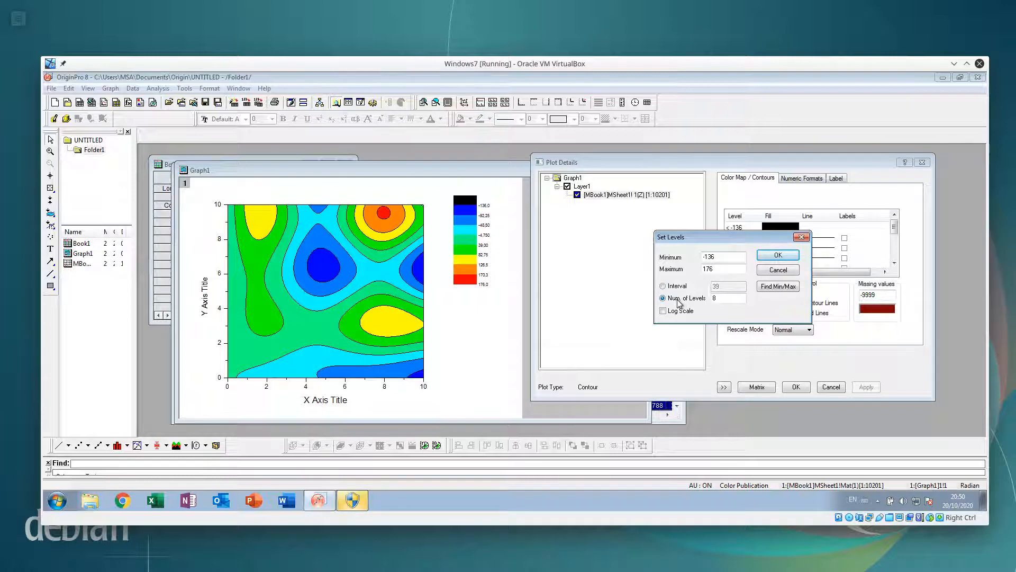
{"action": "double_click", "coordinate": [720, 300]}
{"action": "type", "text": "2"}
{"action": "left_click", "coordinate": [774, 256]}
{"action": "left_click", "coordinate": [863, 389]}
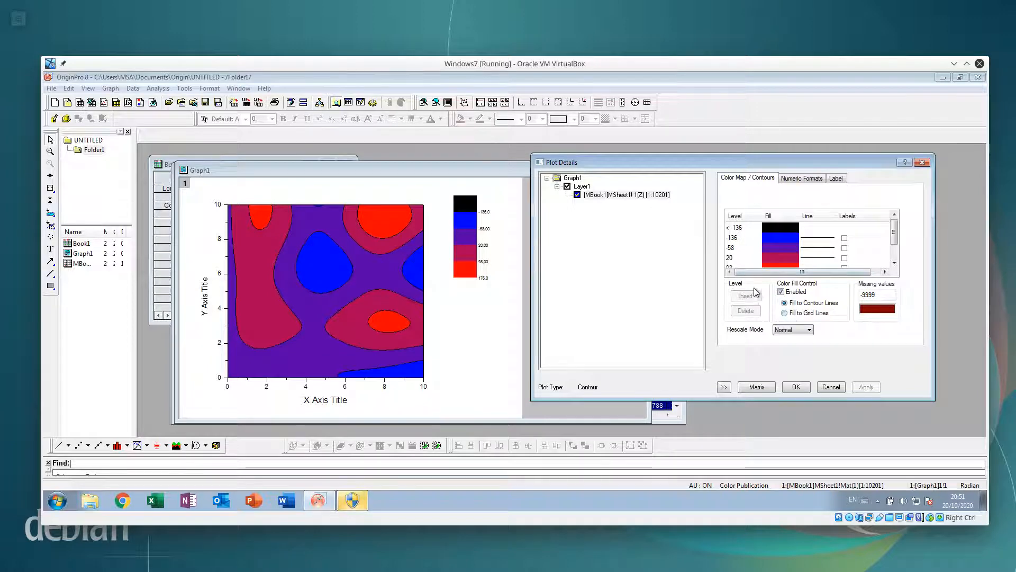
Increase the number of contour levels to 20 and apply it to the graph
{"action": "left_click", "coordinate": [736, 227]}
{"action": "double_click", "coordinate": [710, 298]}
{"action": "type", "text": "20"}
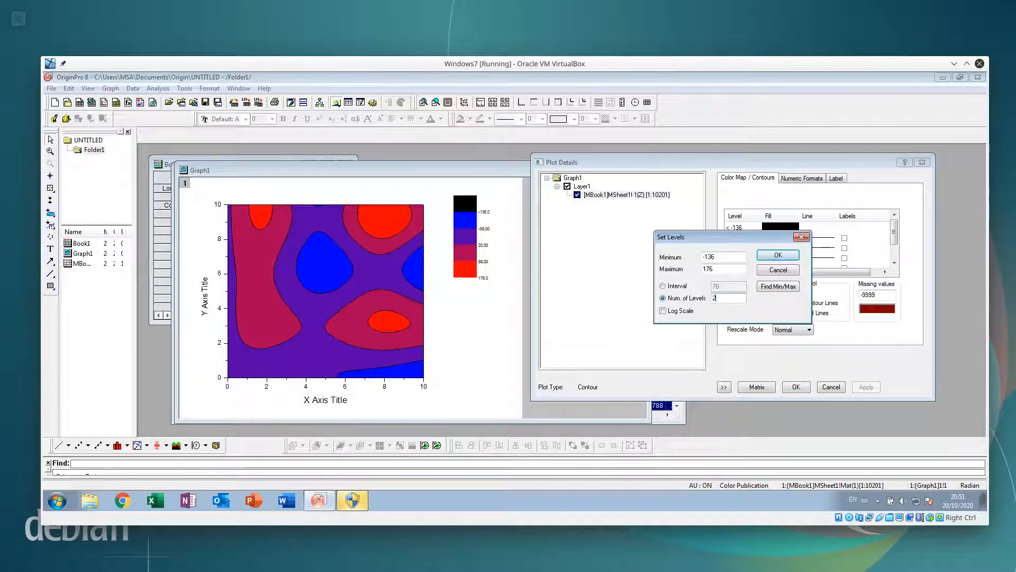
{"action": "left_click", "coordinate": [778, 255]}
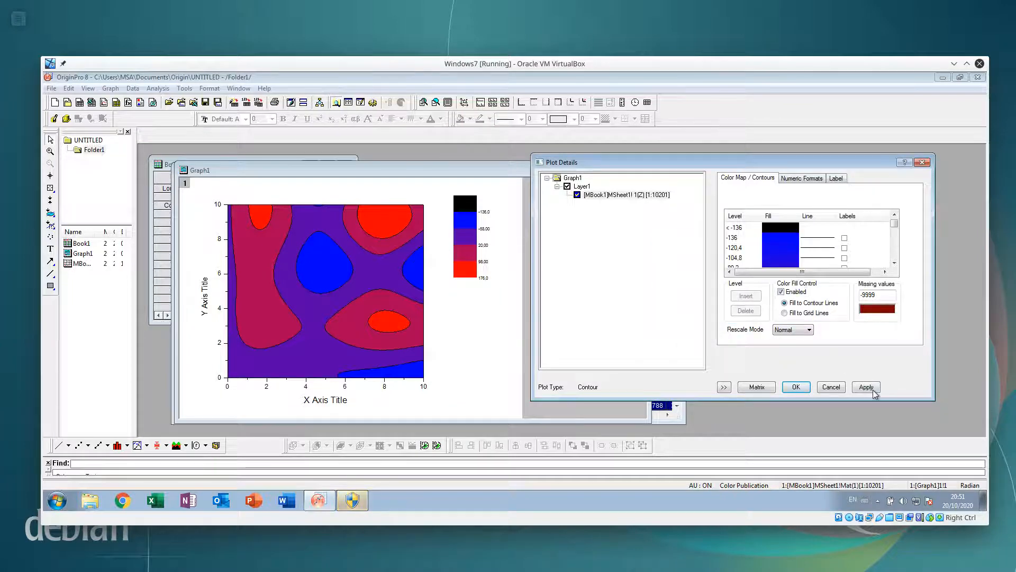
{"action": "left_click", "coordinate": [867, 386]}
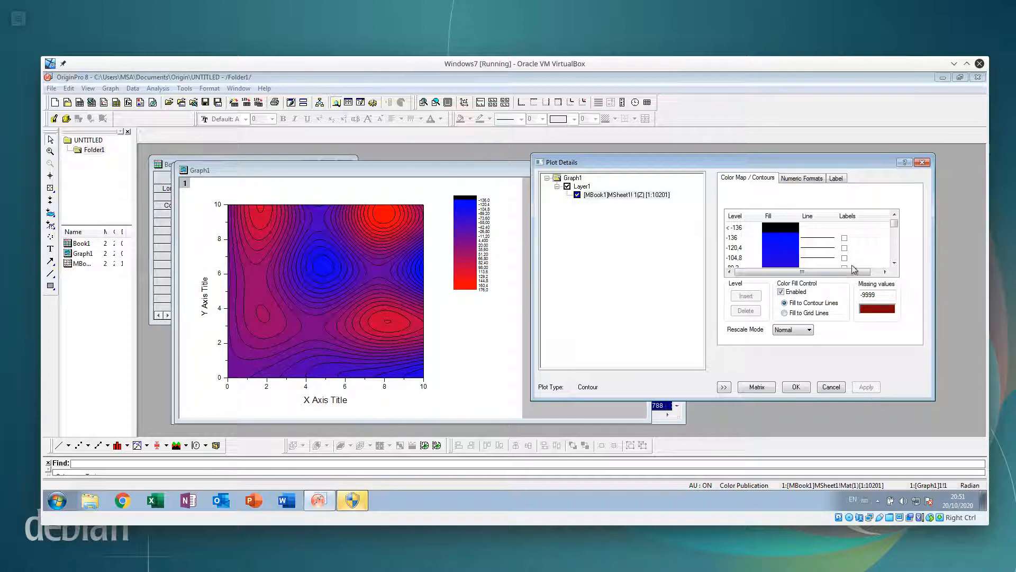
{"action": "mouse_move", "coordinate": [894, 224]}
{"action": "left_mouse_down"}
{"action": "mouse_move", "coordinate": [902, 271]}
{"action": "mouse_move", "coordinate": [886, 211]}
{"action": "left_mouse_up"}
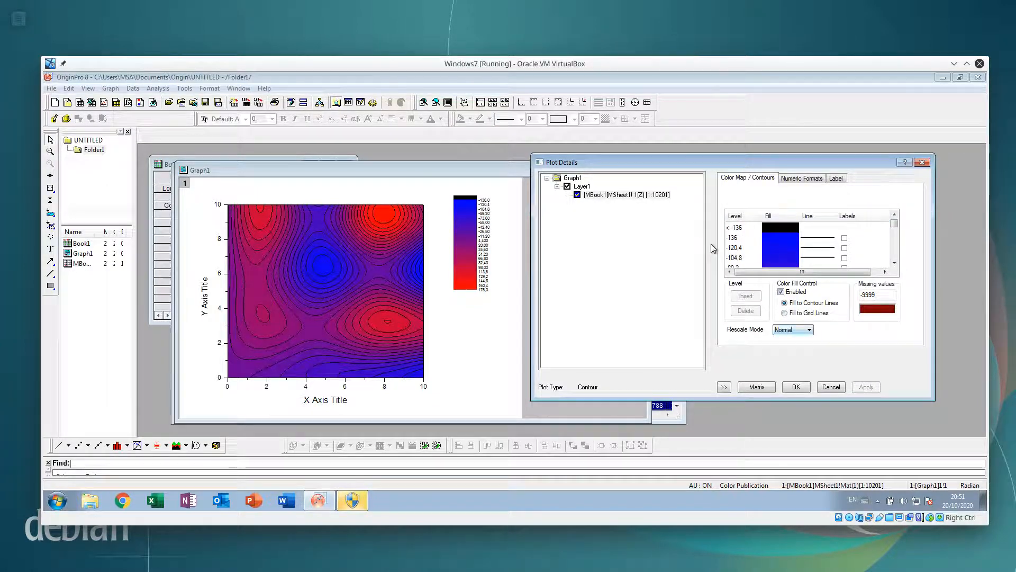
Set the number of contour levels to 8 and apply it to the graph
{"action": "left_click", "coordinate": [738, 216]}
{"action": "left_click_drag", "start_coordinate": [736, 300], "coordinate": [698, 298]}
{"action": "type", "text": "8"}
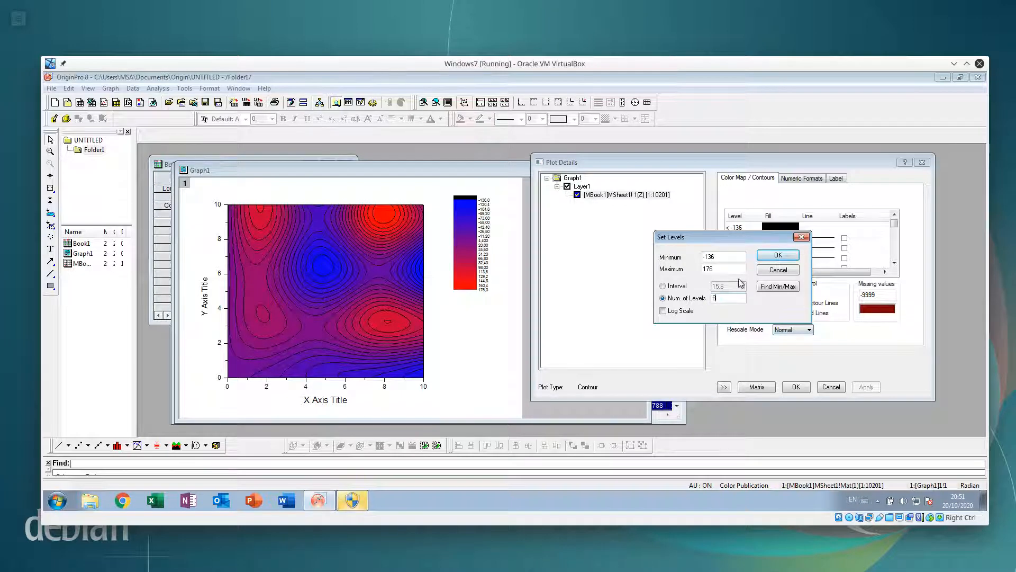
{"action": "left_click", "coordinate": [778, 256]}
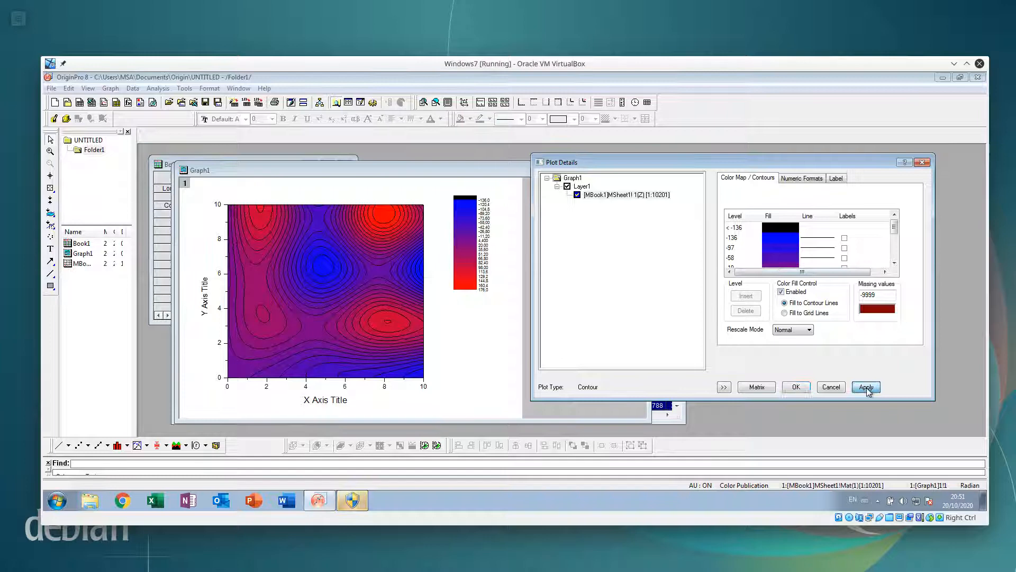
{"action": "left_click", "coordinate": [866, 387]}
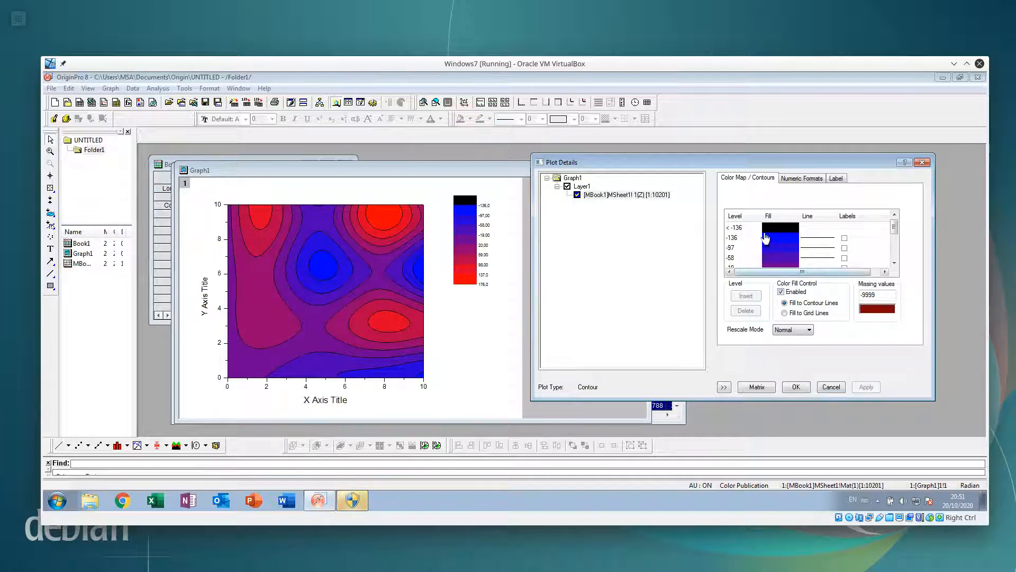
Generate the contour fill from Blue to Red with Introducing Other Colors in Mixing, apply it, and recheck the fill settings
{"action": "left_click", "coordinate": [779, 217]}
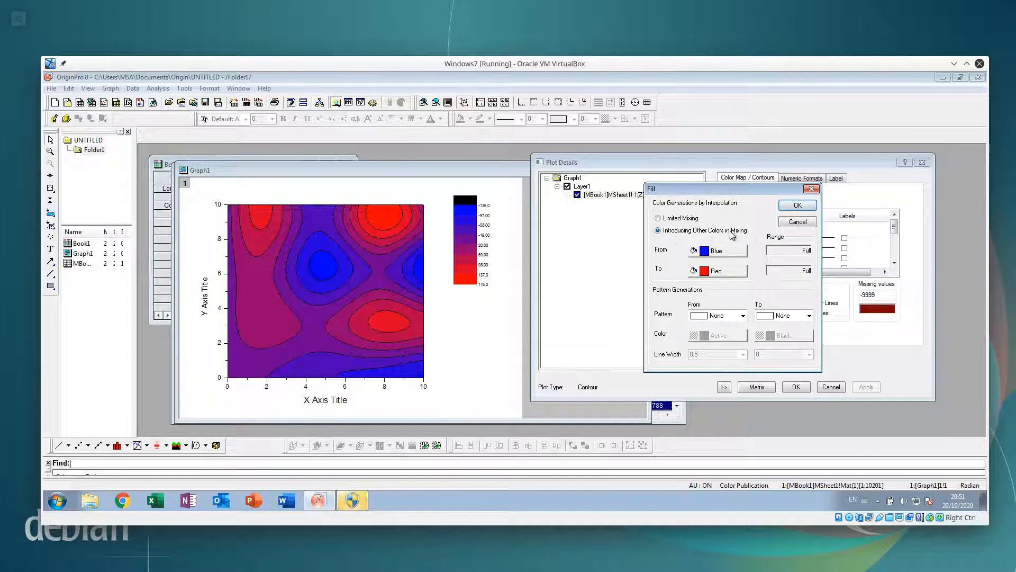
{"action": "left_click", "coordinate": [797, 206]}
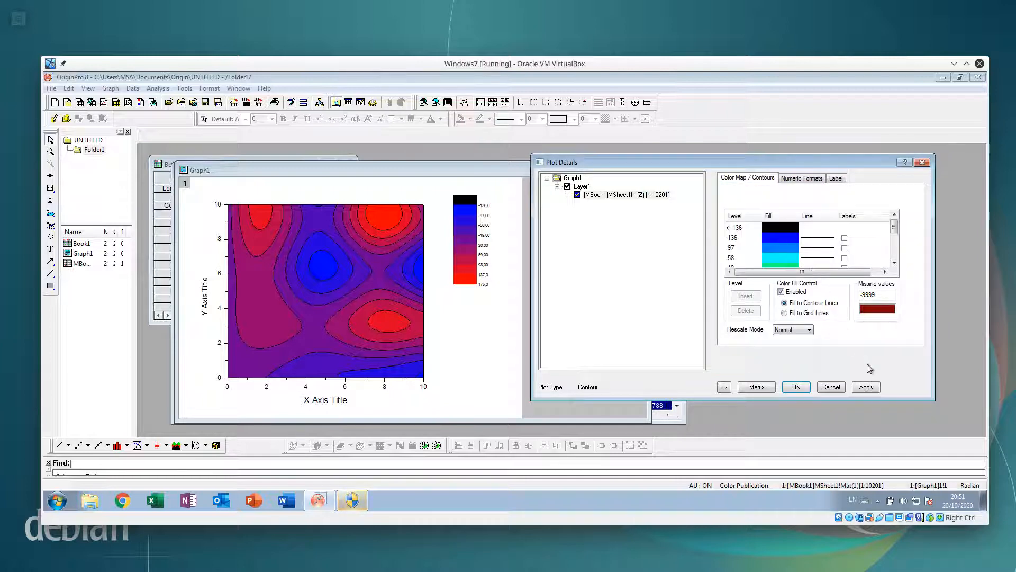
{"action": "left_click", "coordinate": [867, 388]}
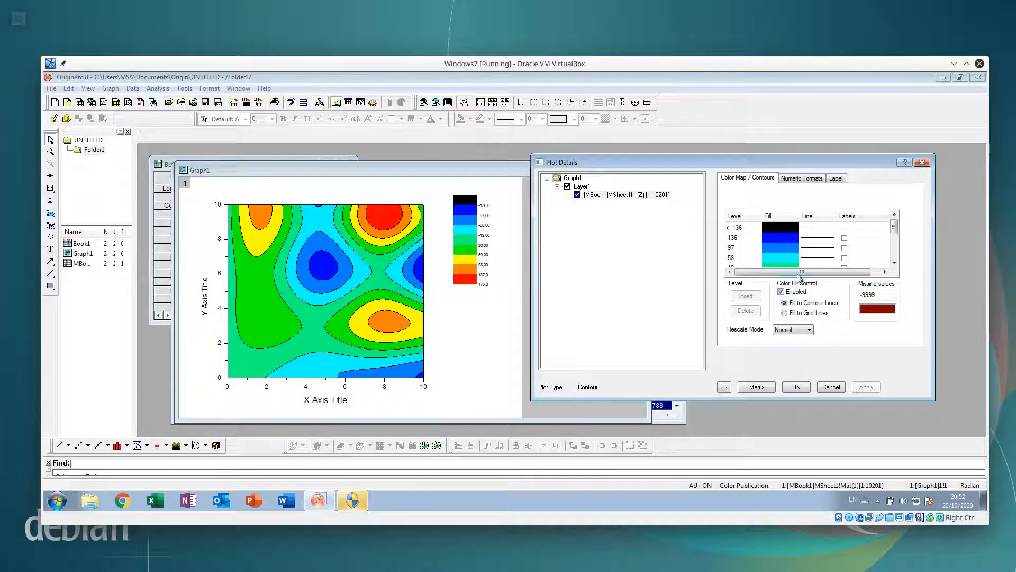
{"action": "left_click", "coordinate": [768, 216]}
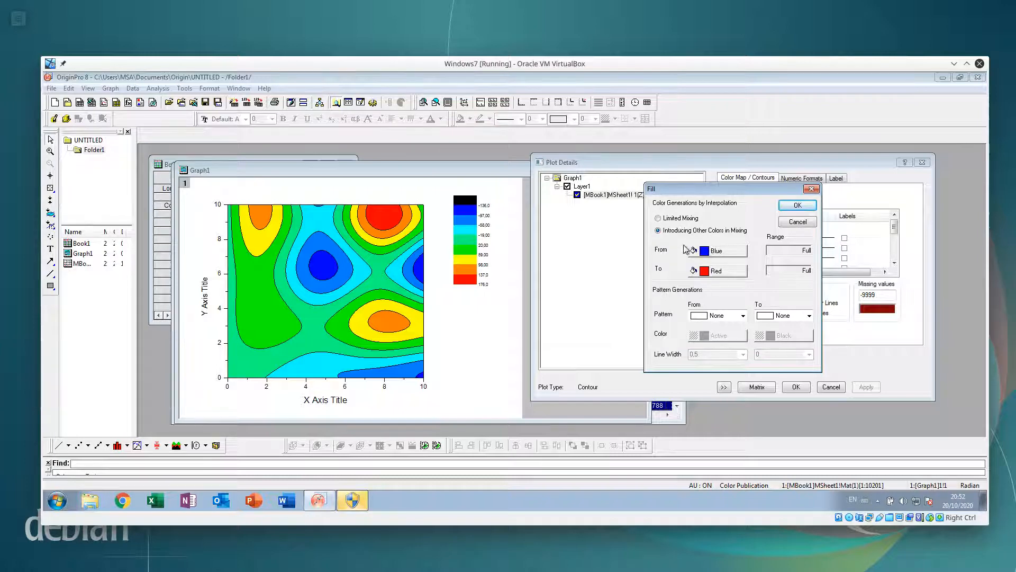
{"action": "left_click", "coordinate": [797, 207]}
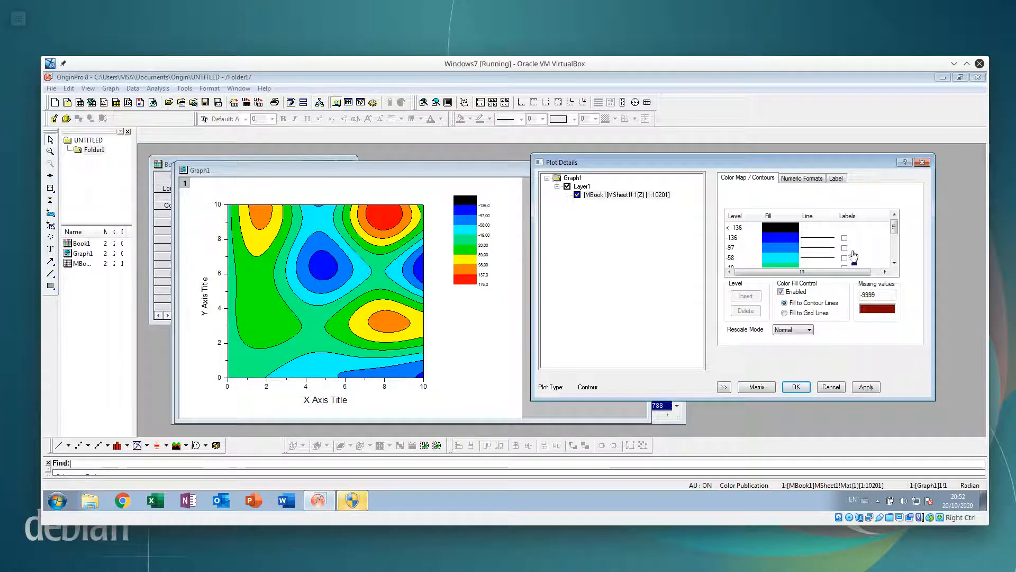
Hide all contour lines and apply the change to the graph
{"action": "left_click", "coordinate": [813, 215]}
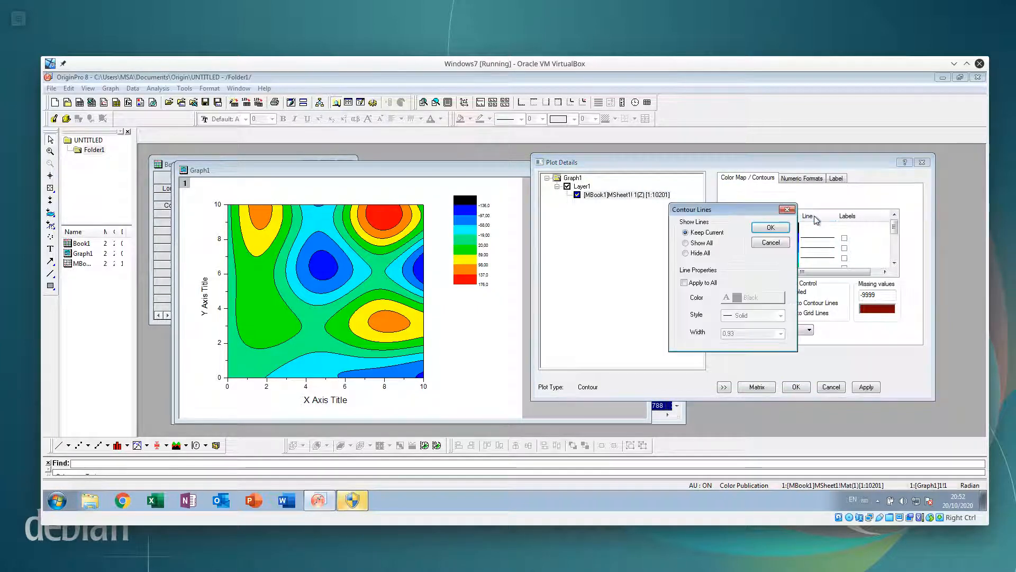
{"action": "left_click", "coordinate": [708, 253]}
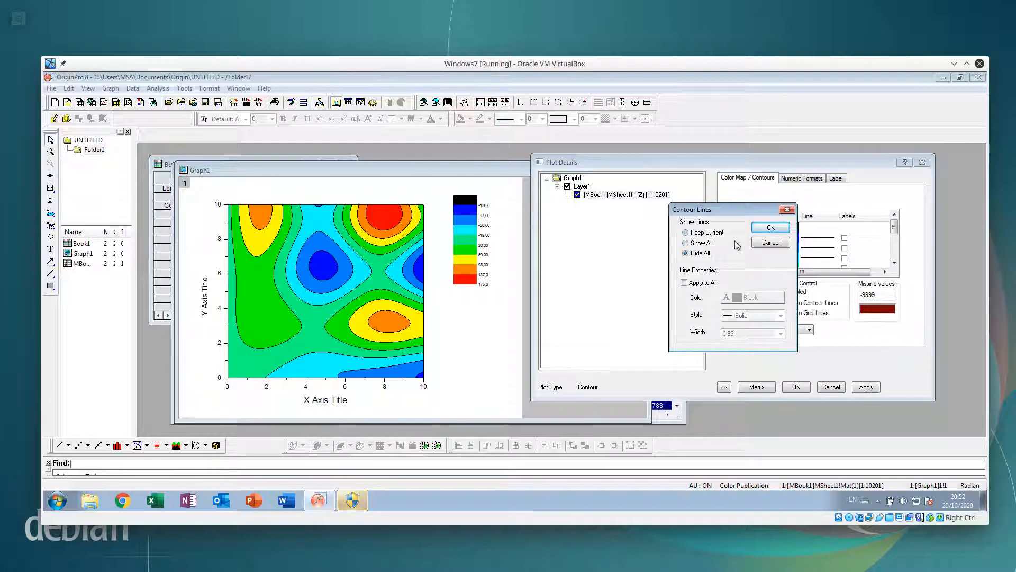
{"action": "left_click", "coordinate": [771, 228]}
{"action": "left_click", "coordinate": [866, 387]}
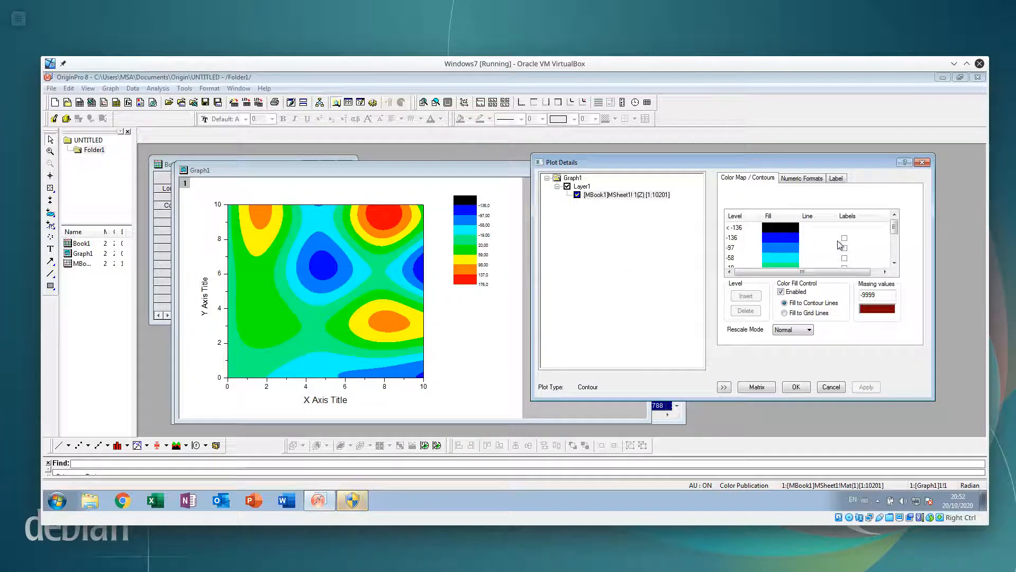
Show all contour lines again and apply the change to the graph
{"action": "left_click", "coordinate": [815, 222]}
{"action": "left_click", "coordinate": [700, 243]}
{"action": "left_click", "coordinate": [765, 230]}
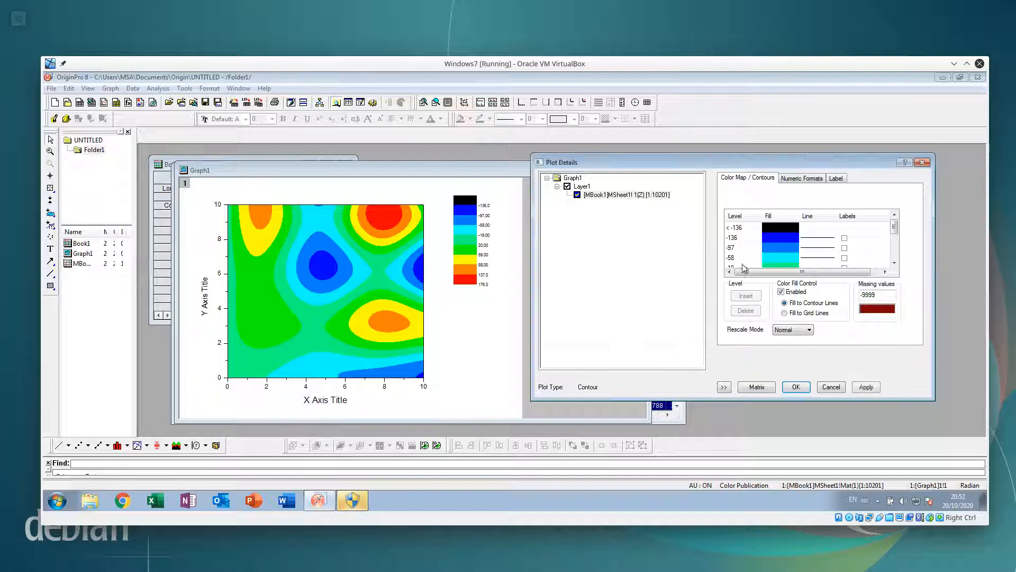
{"action": "left_click", "coordinate": [866, 387]}
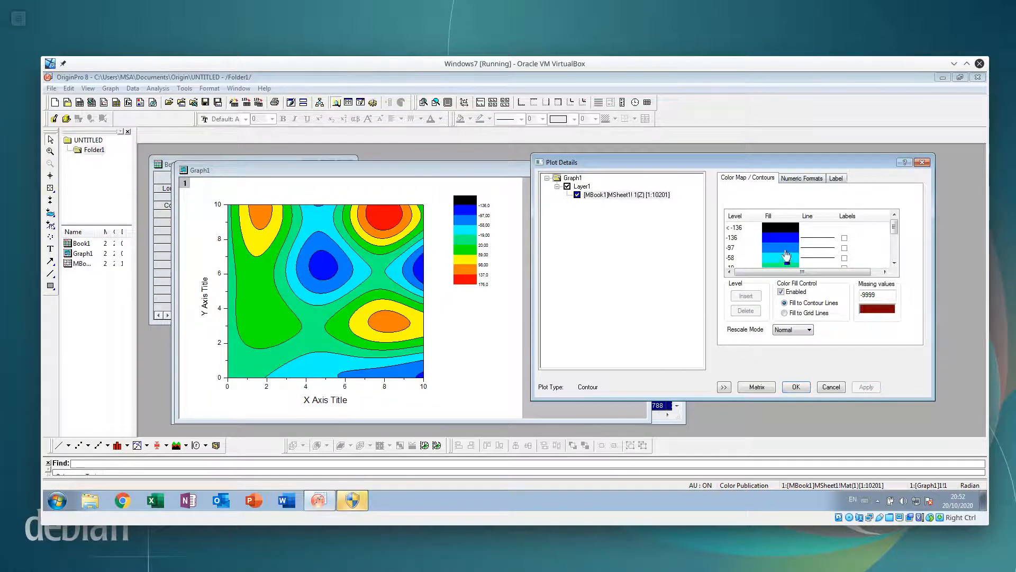
Set all contour lines to the Dash style with a width of 2 and apply the change to the graph
{"action": "left_click", "coordinate": [808, 216]}
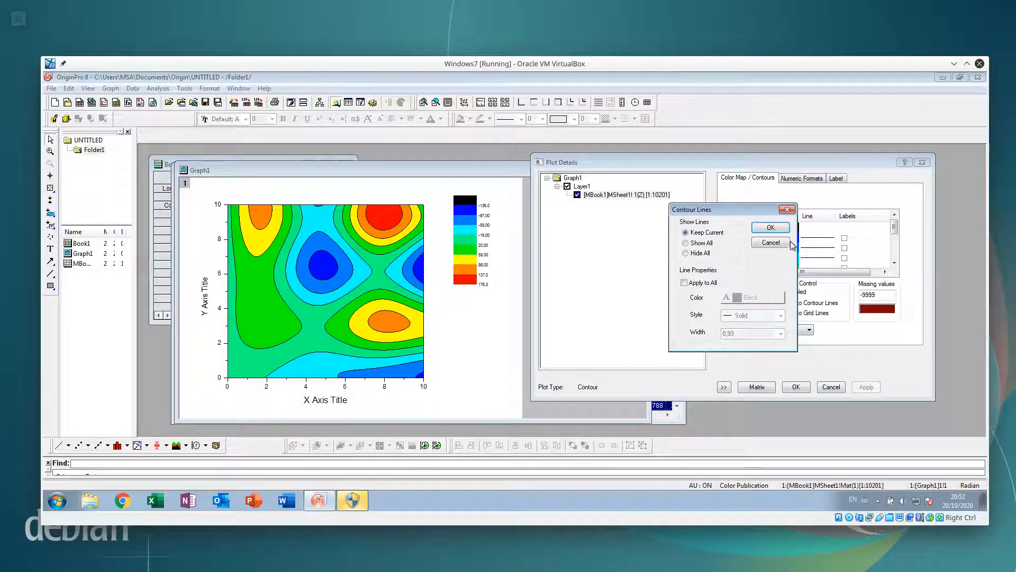
{"action": "left_click", "coordinate": [708, 284]}
{"action": "left_click", "coordinate": [779, 318]}
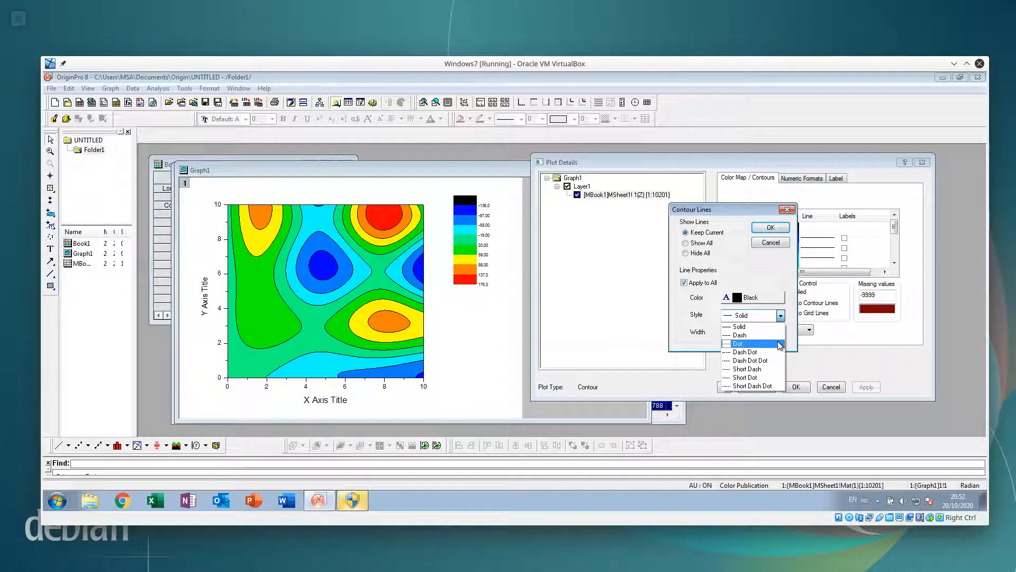
{"action": "left_click", "coordinate": [776, 335]}
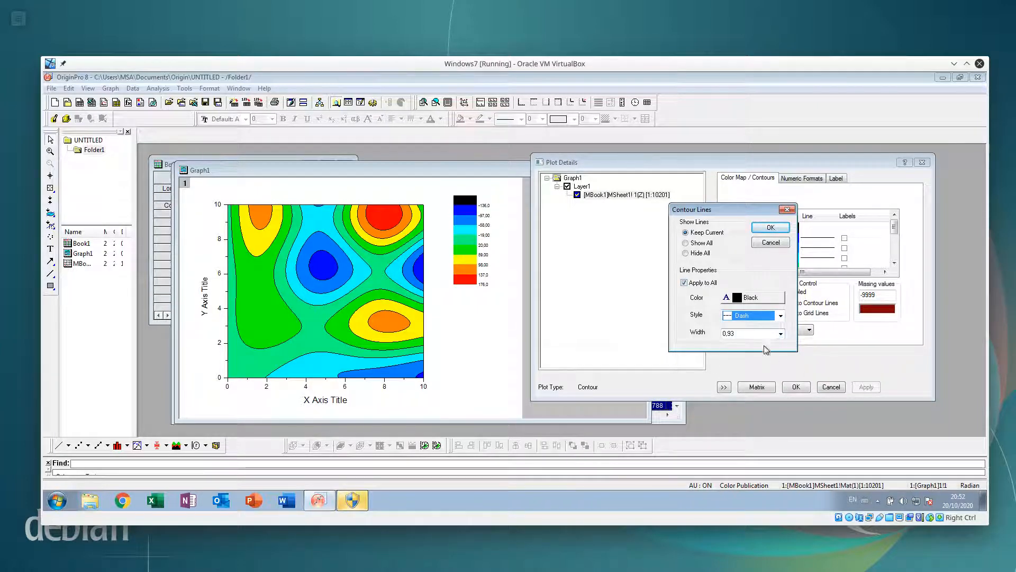
{"action": "left_click", "coordinate": [780, 334]}
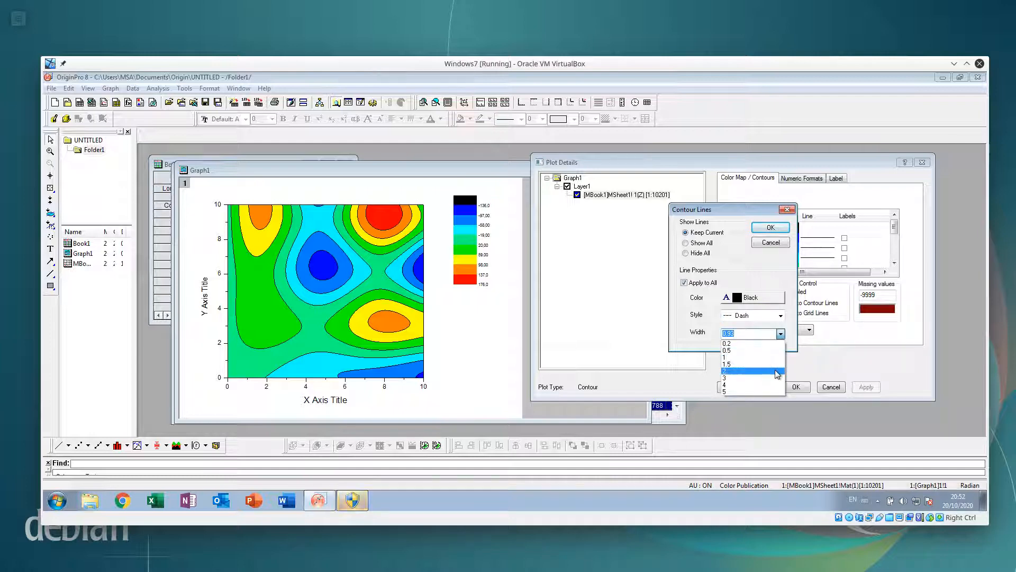
{"action": "left_click", "coordinate": [777, 371]}
{"action": "left_click", "coordinate": [770, 227]}
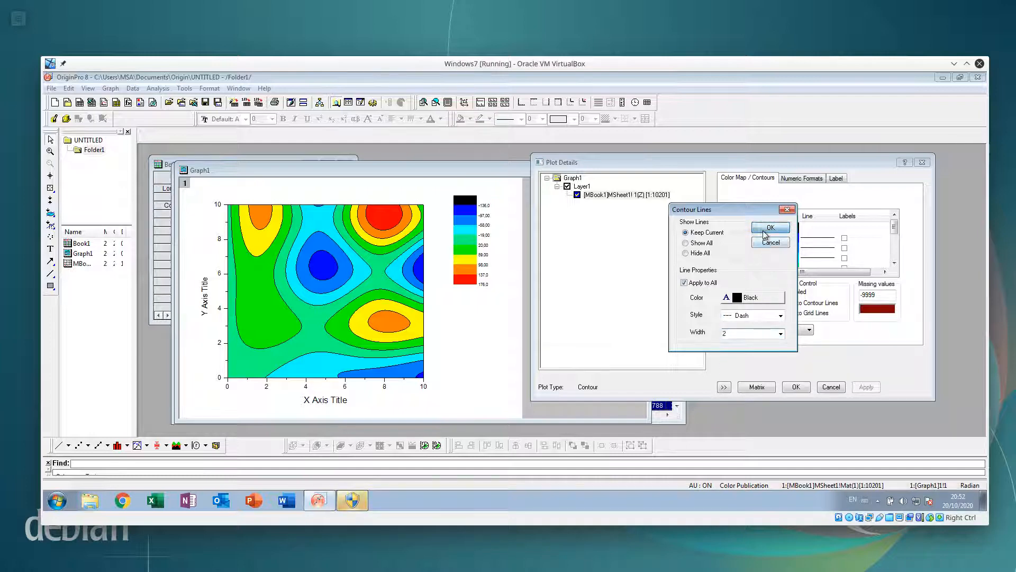
{"action": "left_click", "coordinate": [875, 392]}
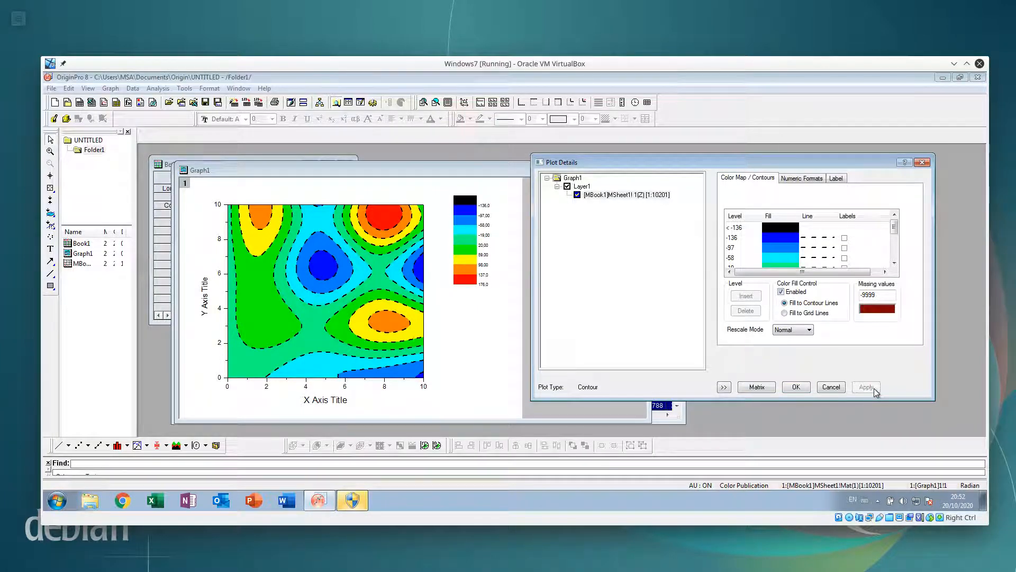
Set all contour lines to the Solid style with a width of 0.2 and apply the change to the graph
{"action": "left_click", "coordinate": [813, 217]}
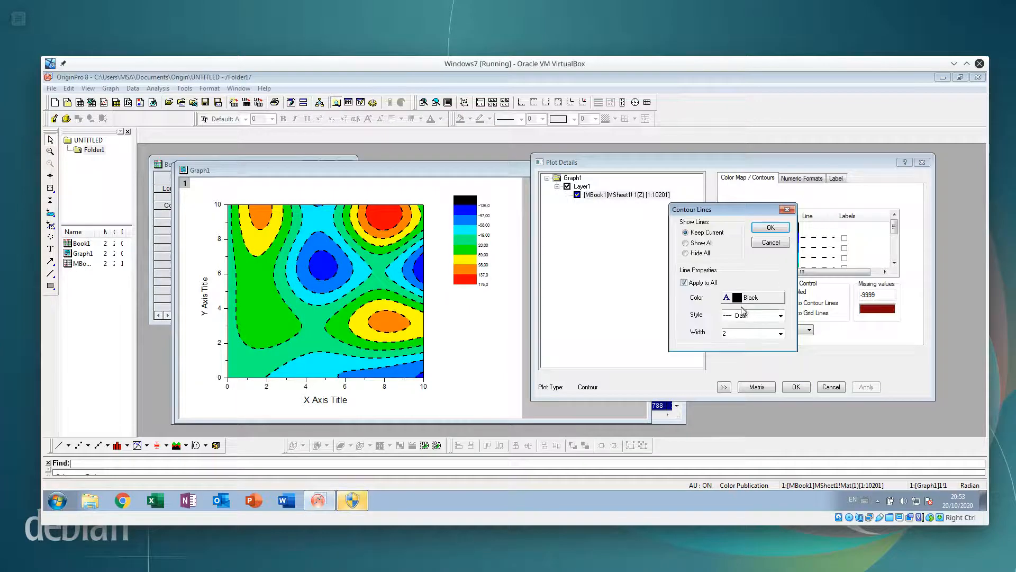
{"action": "left_click", "coordinate": [770, 240]}
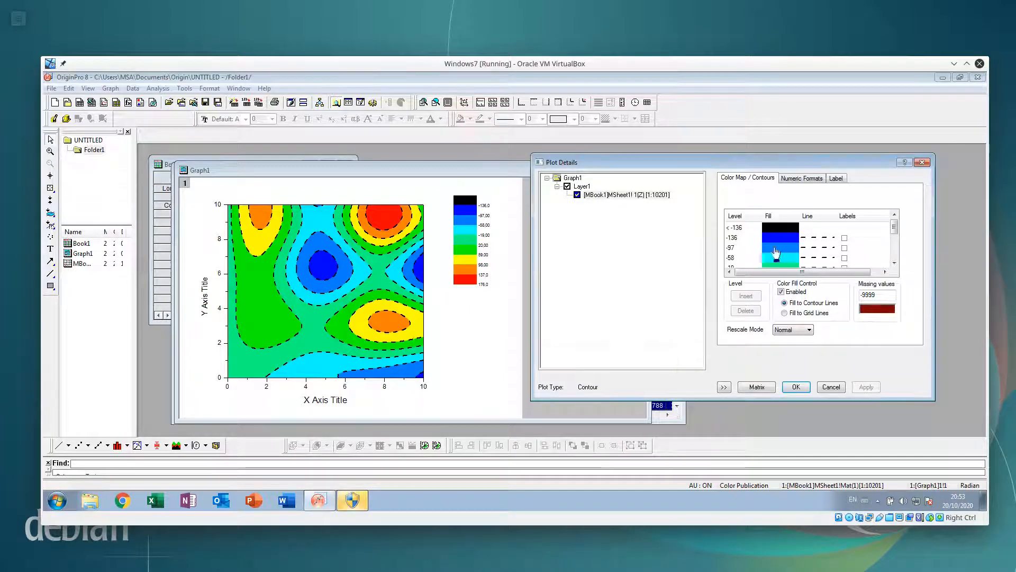
{"action": "left_click", "coordinate": [818, 224]}
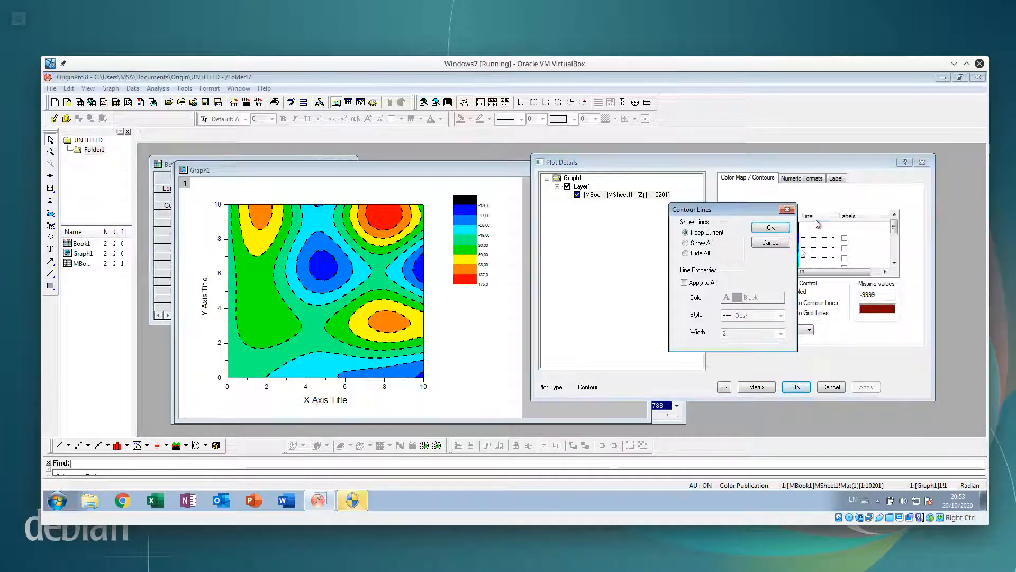
{"action": "left_click", "coordinate": [710, 284]}
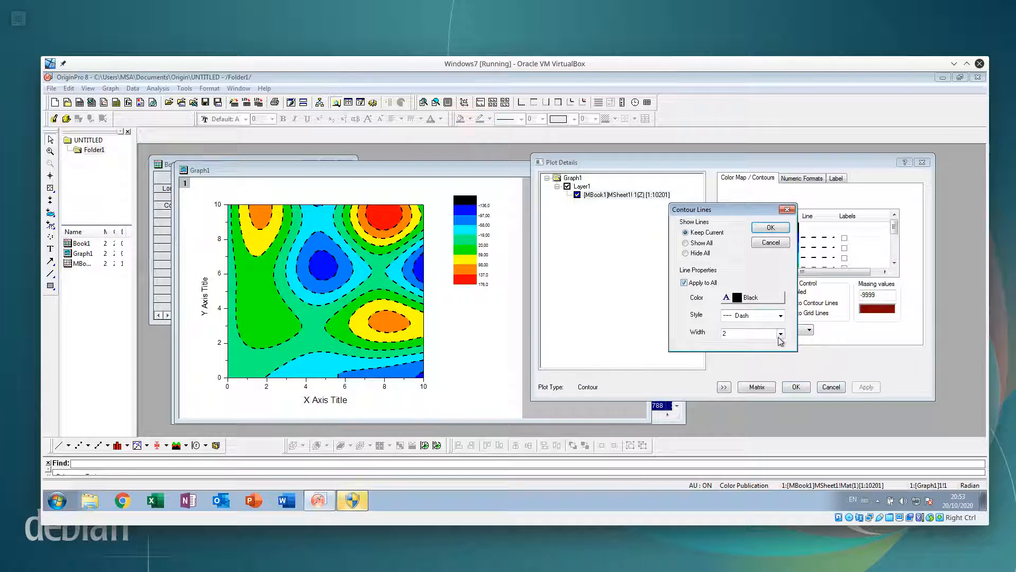
{"action": "left_click", "coordinate": [781, 334]}
{"action": "left_click", "coordinate": [781, 334]}
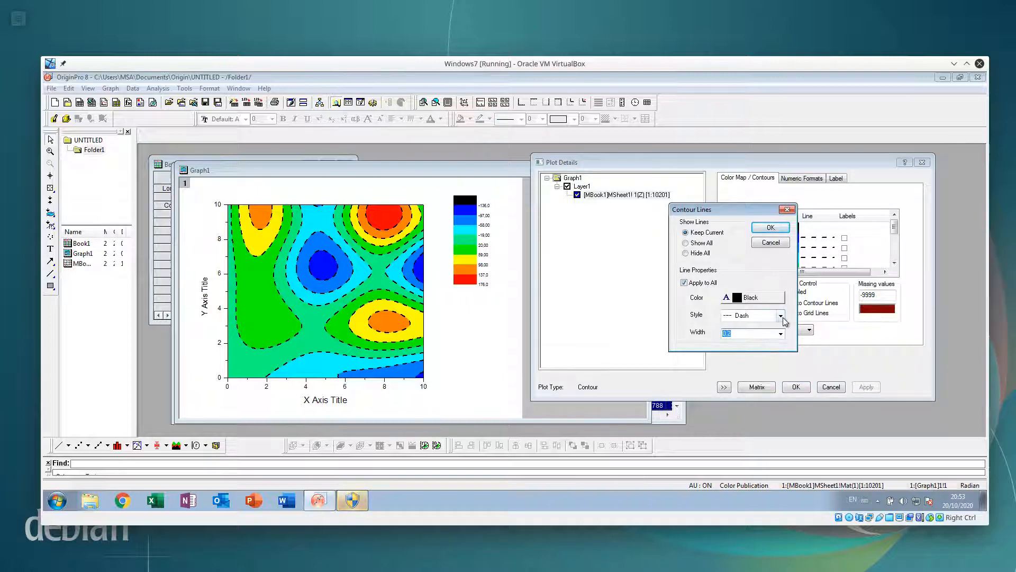
{"action": "left_click", "coordinate": [781, 315]}
{"action": "left_click", "coordinate": [774, 328]}
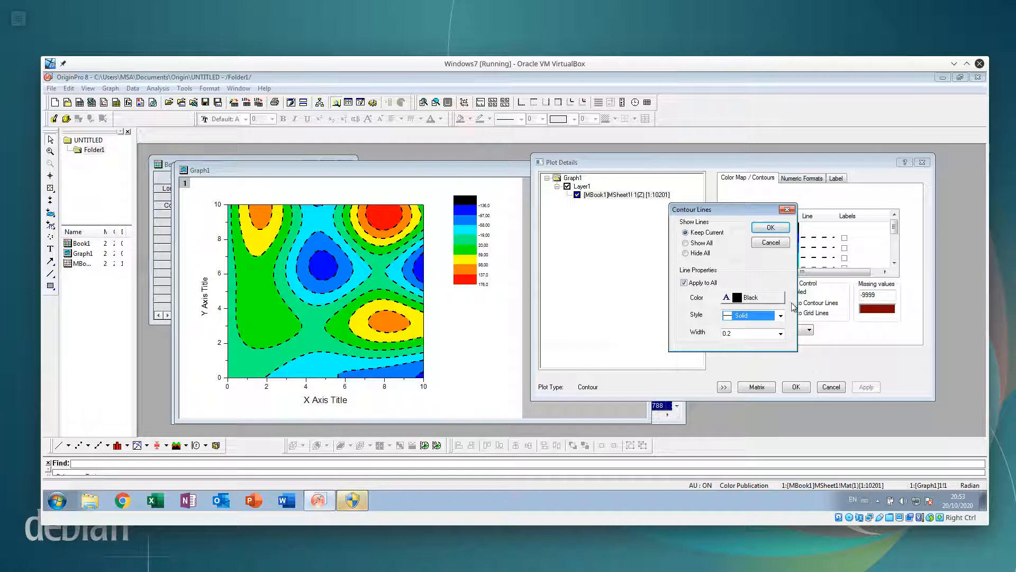
{"action": "left_click", "coordinate": [771, 227]}
{"action": "left_click", "coordinate": [869, 388]}
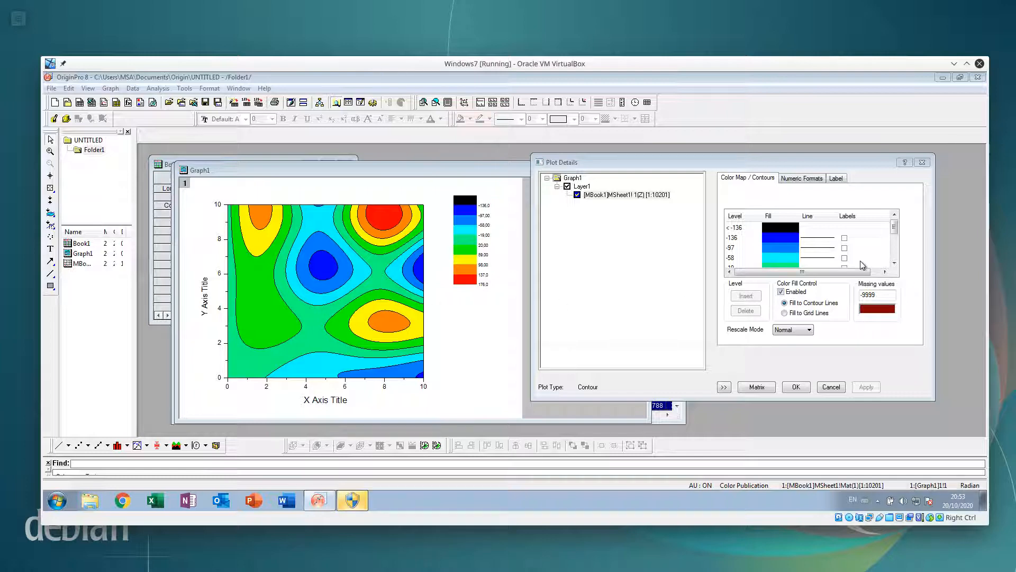
Turn on the labels for every contour level from -136 to 137 and apply them to the graph
{"action": "left_click", "coordinate": [844, 238]}
{"action": "left_click", "coordinate": [845, 248]}
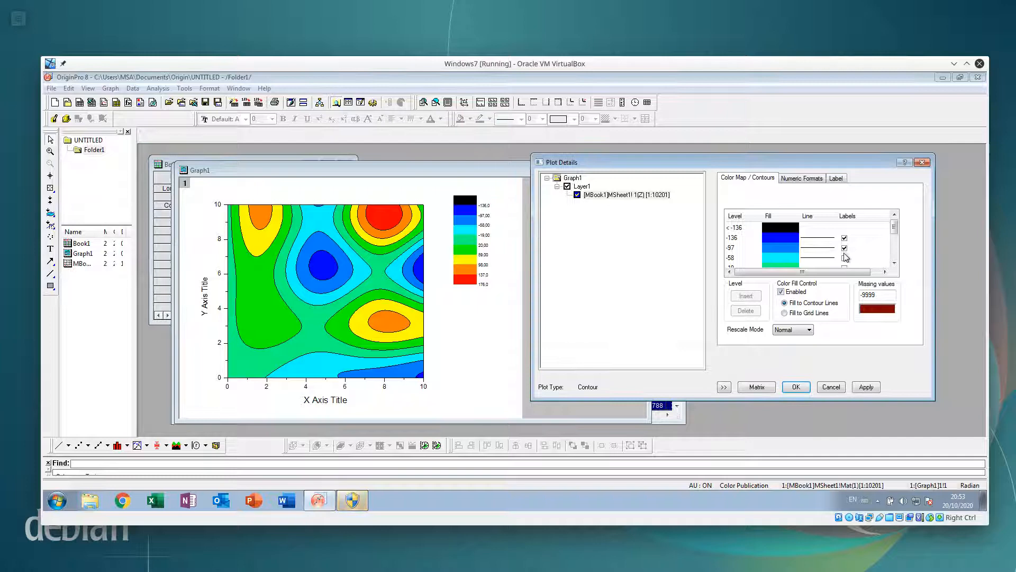
{"action": "left_click", "coordinate": [844, 258]}
{"action": "scroll", "coordinate": [853, 258], "scroll_direction": "down", "scroll_amount": 2}
{"action": "left_click", "coordinate": [844, 248]}
{"action": "left_click", "coordinate": [844, 258]}
{"action": "left_click_drag", "start_coordinate": [895, 238], "coordinate": [894, 253]}
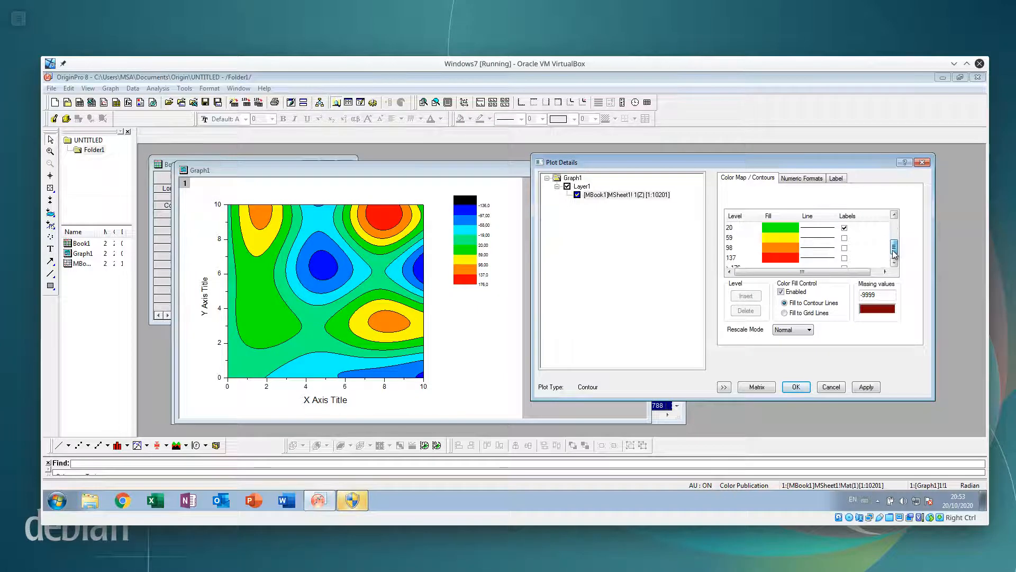
{"action": "left_click", "coordinate": [844, 258]}
{"action": "left_click", "coordinate": [844, 247]}
{"action": "left_click", "coordinate": [844, 238]}
{"action": "left_click", "coordinate": [873, 388]}
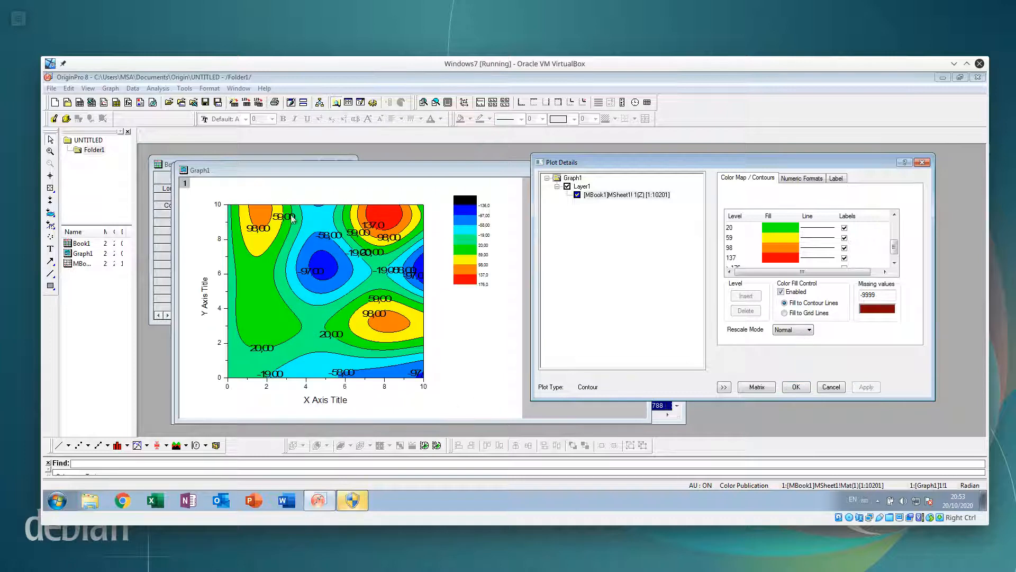
Set the contour label size to 16, enable White Out for the labels, and apply the change
{"action": "left_click", "coordinate": [836, 180]}
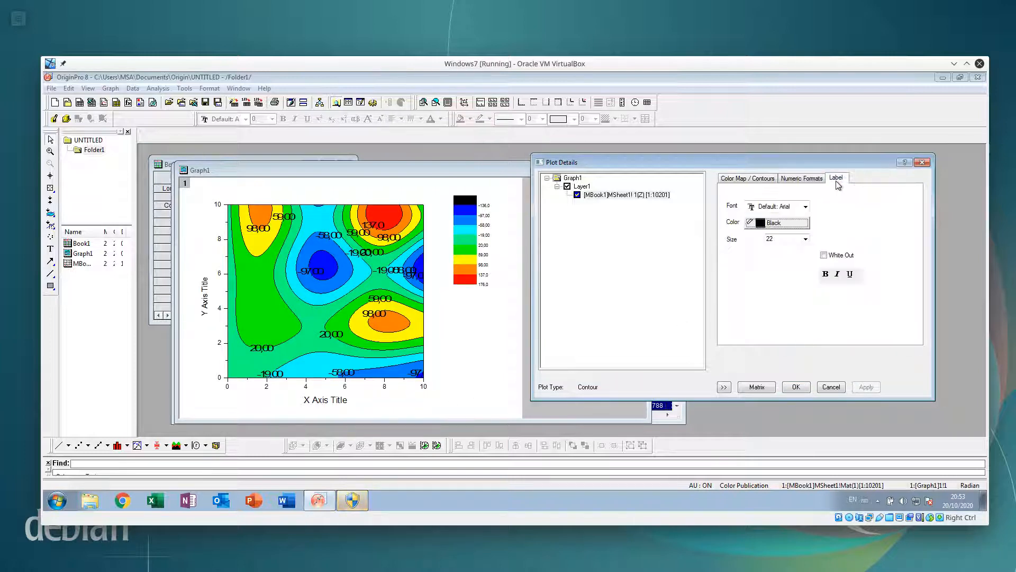
{"action": "left_click", "coordinate": [805, 239]}
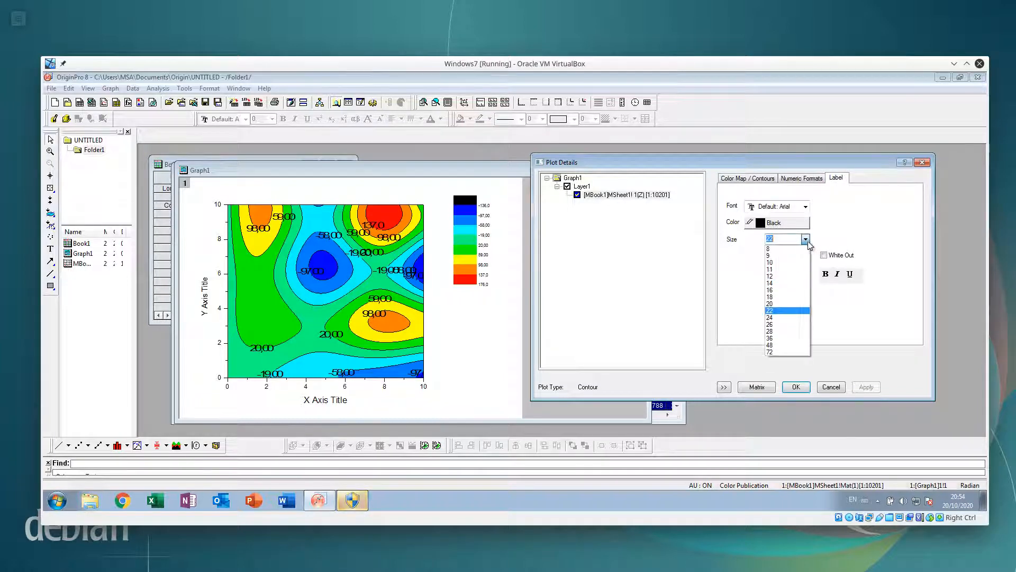
{"action": "left_click", "coordinate": [805, 291]}
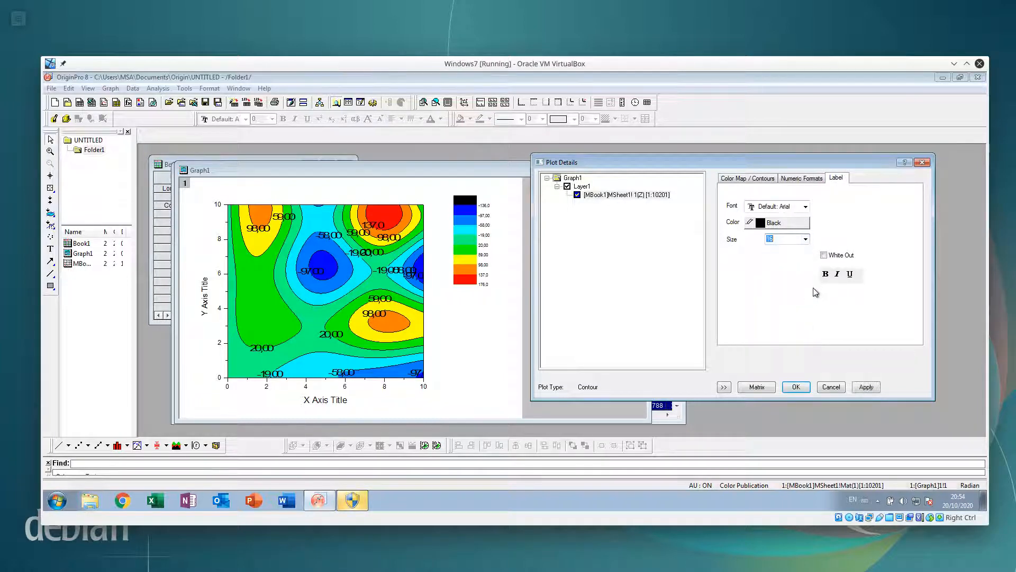
{"action": "left_click", "coordinate": [824, 256]}
{"action": "left_click", "coordinate": [866, 387]}
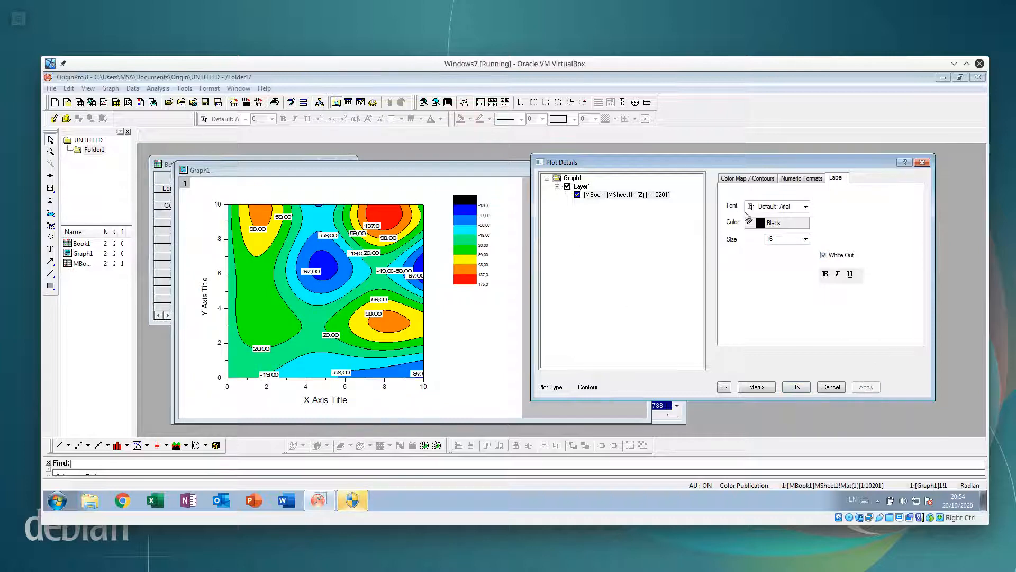
Set the contour labels' numeric format to 0 decimal places, apply it, and close the plot details
{"action": "left_click", "coordinate": [799, 180]}
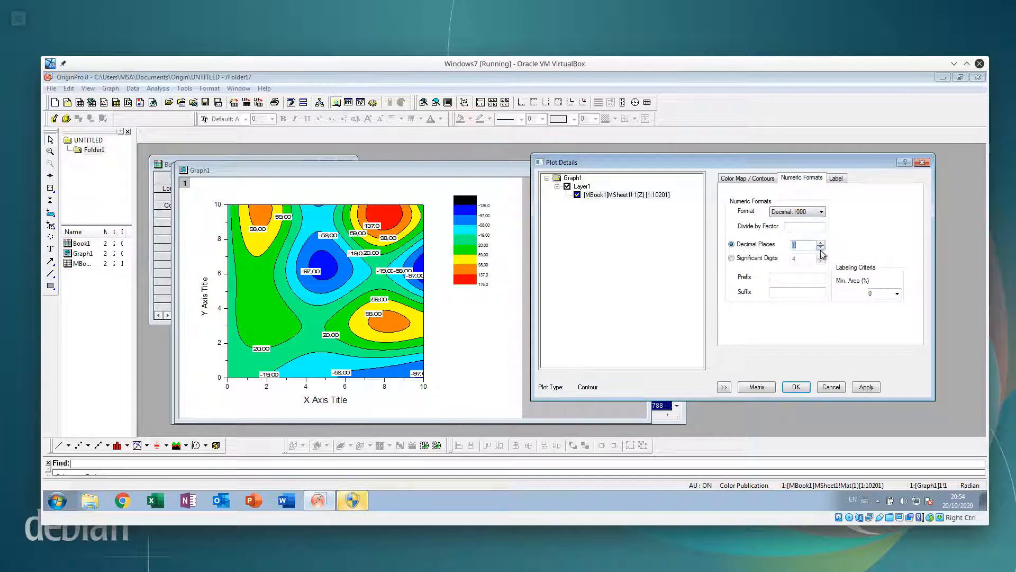
{"action": "left_click", "coordinate": [872, 389]}
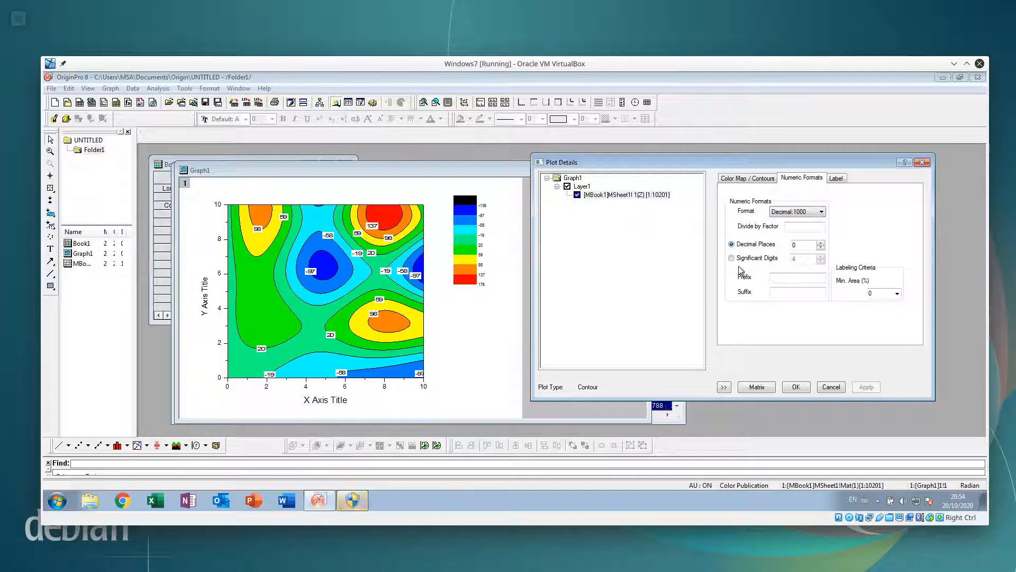
{"action": "left_click", "coordinate": [744, 177]}
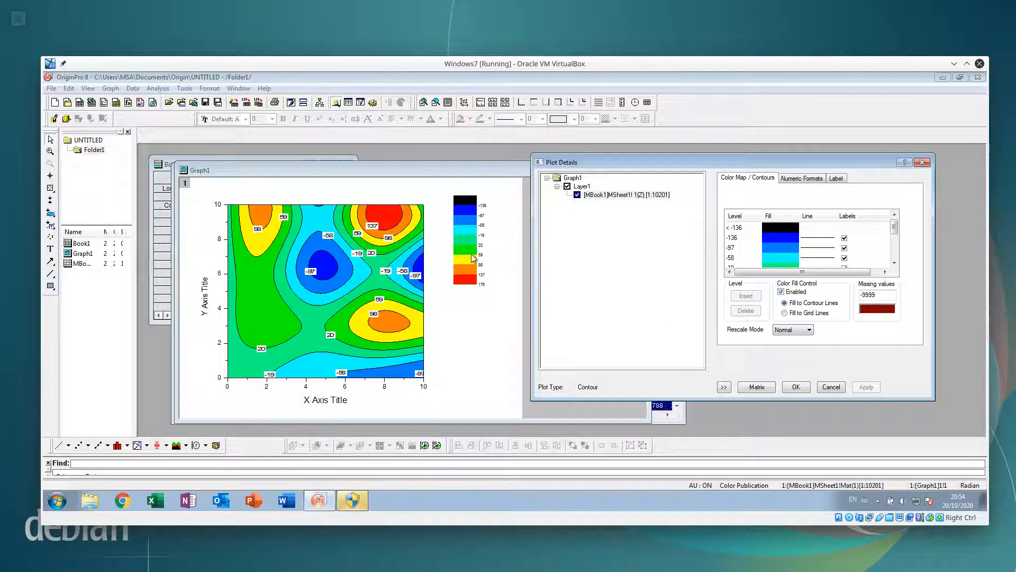
{"action": "left_click", "coordinate": [796, 387]}
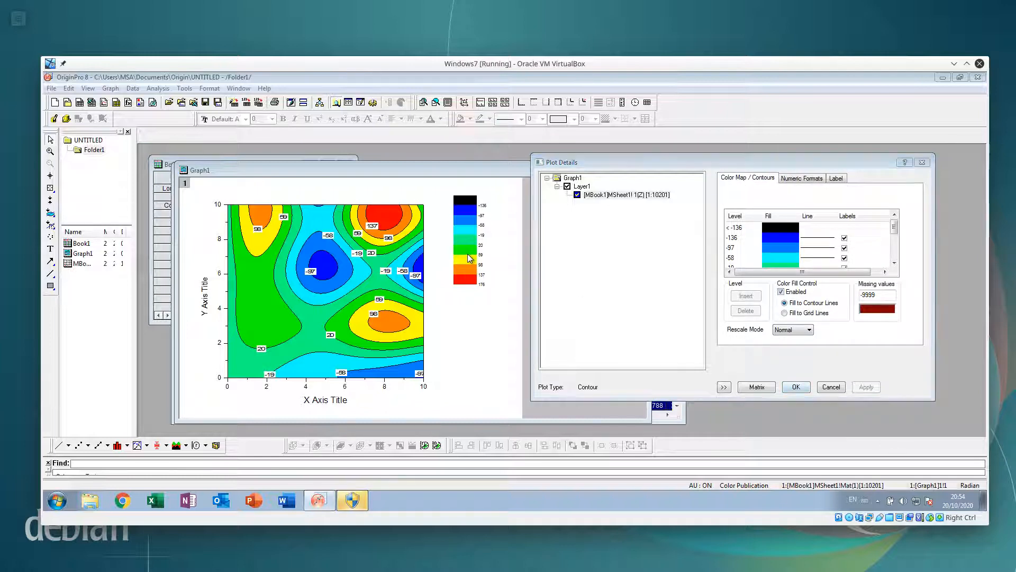
{"action": "left_click", "coordinate": [796, 386]}
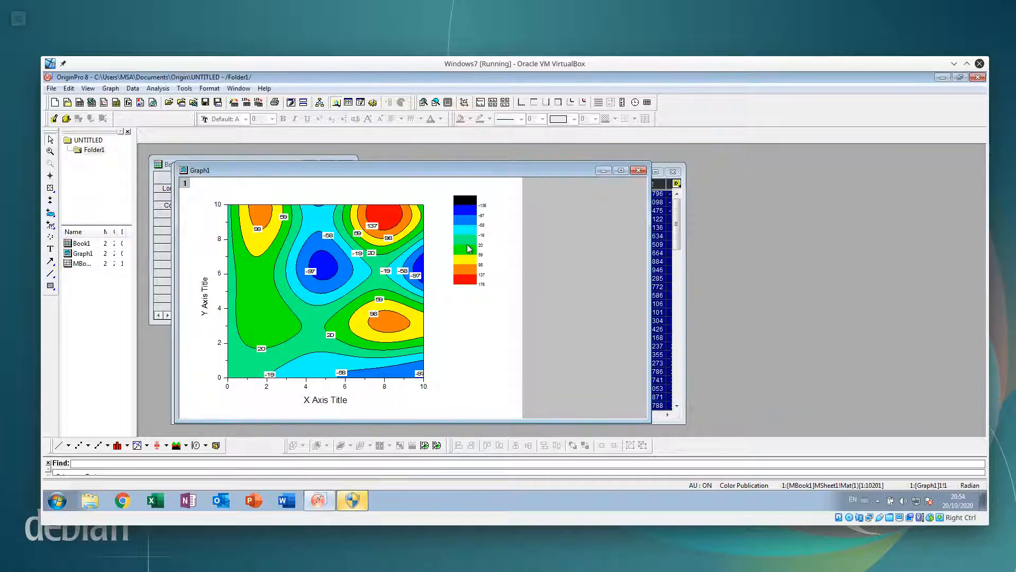
Reverse the order of the graph's color scale
{"action": "left_click", "coordinate": [466, 246]}
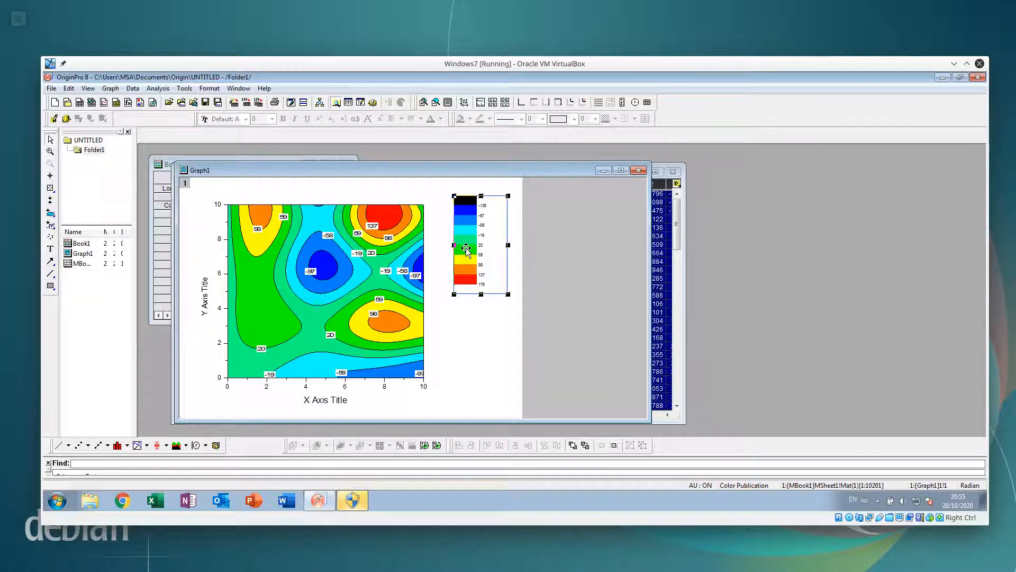
{"action": "double_click", "coordinate": [466, 247]}
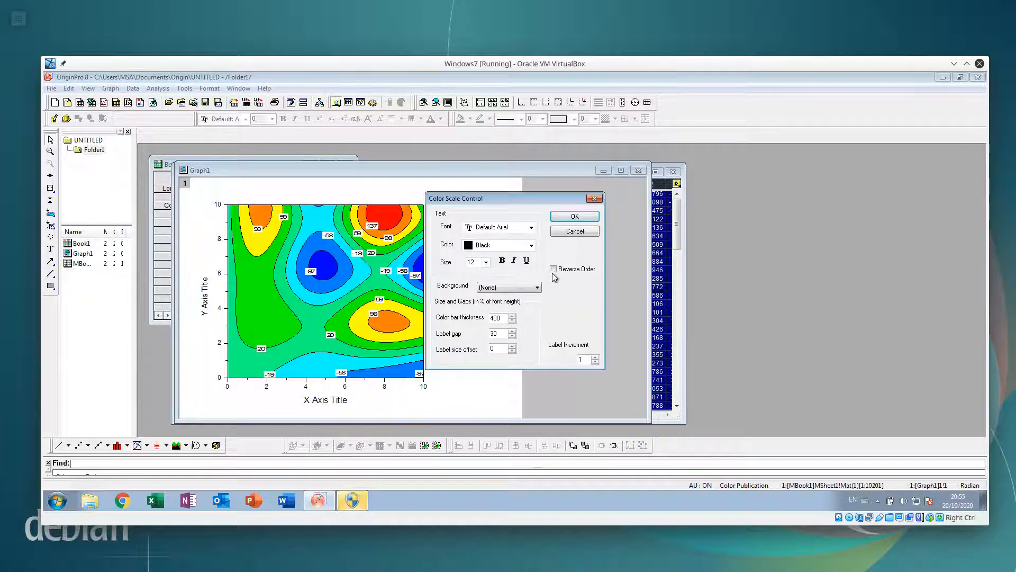
{"action": "left_click", "coordinate": [575, 217]}
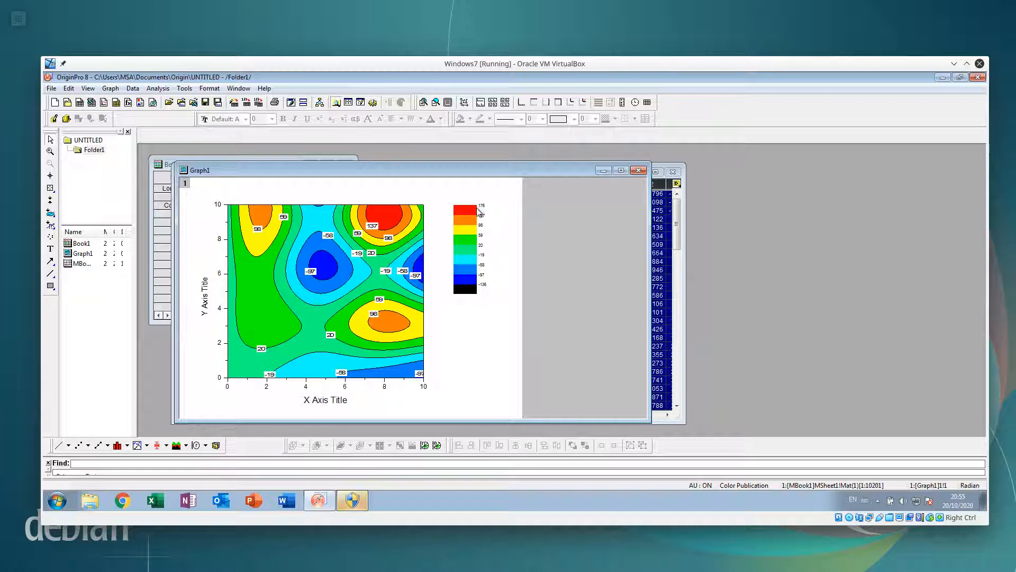
Enlarge the color scale slightly and move the graph window aside to uncover the first columns of the MBook1 matrix
{"action": "left_click", "coordinate": [483, 285]}
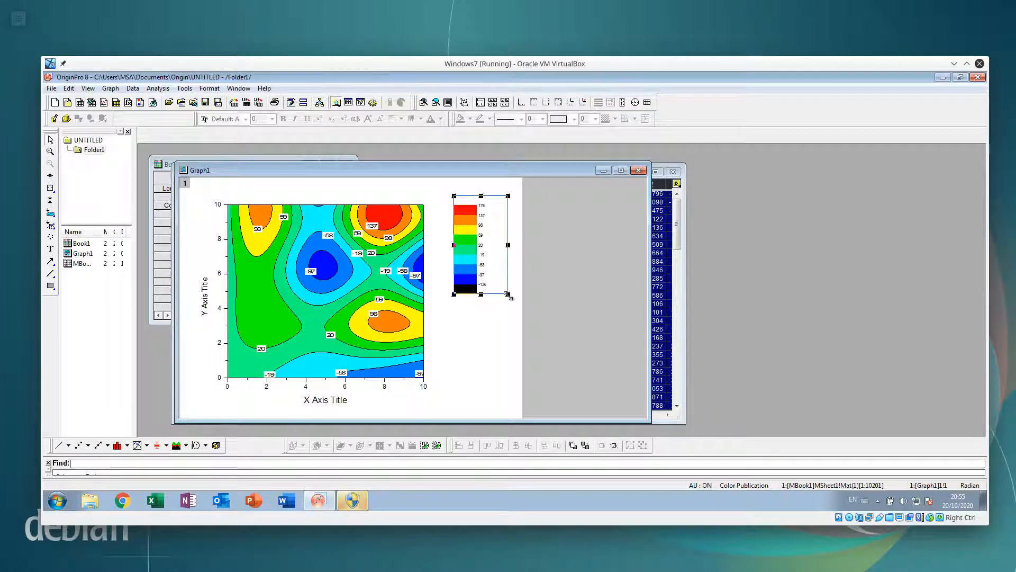
{"action": "left_click_drag", "start_coordinate": [514, 299], "coordinate": [516, 304]}
{"action": "left_click", "coordinate": [492, 336]}
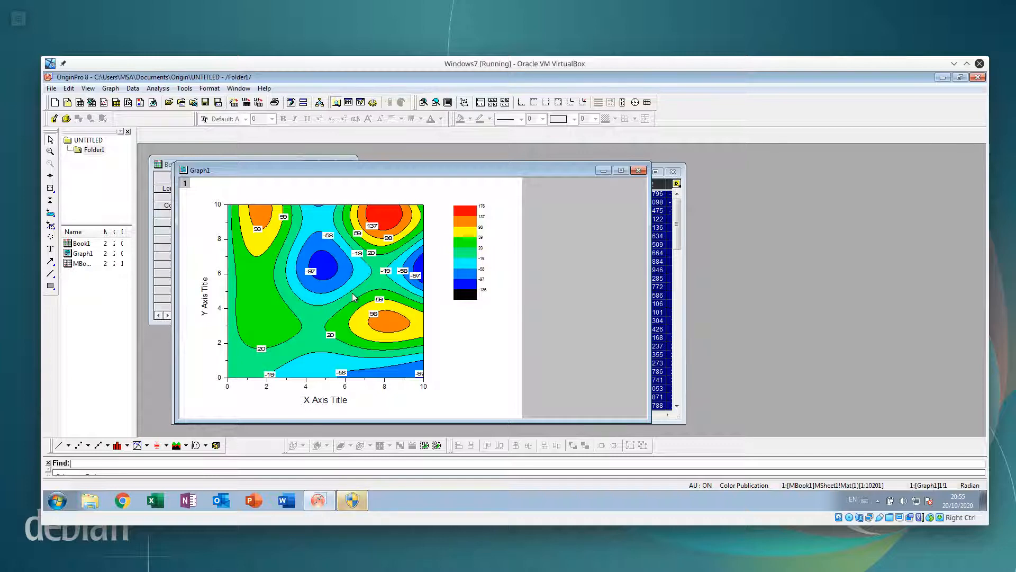
{"action": "left_click_drag", "start_coordinate": [380, 166], "coordinate": [460, 166]}
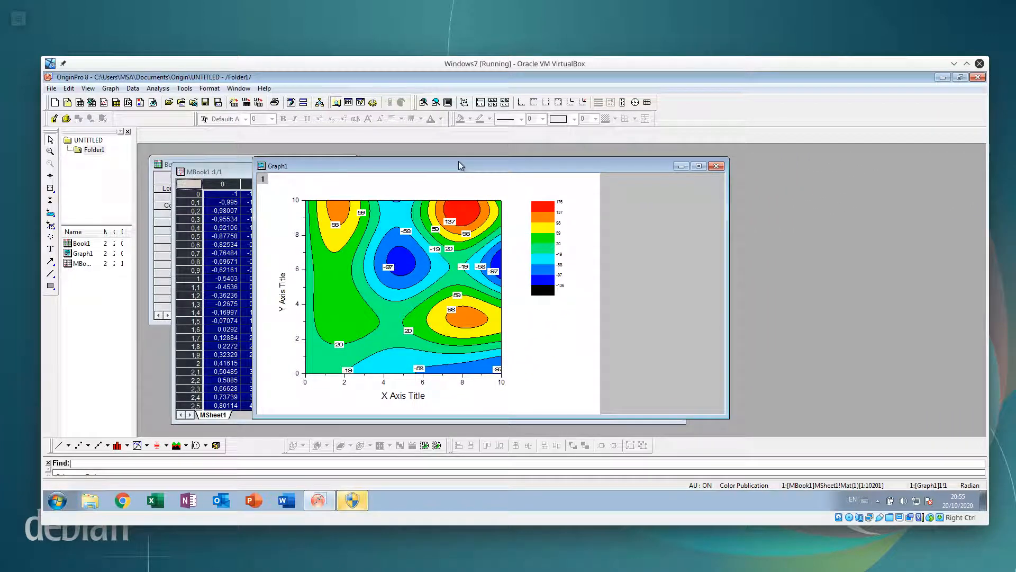